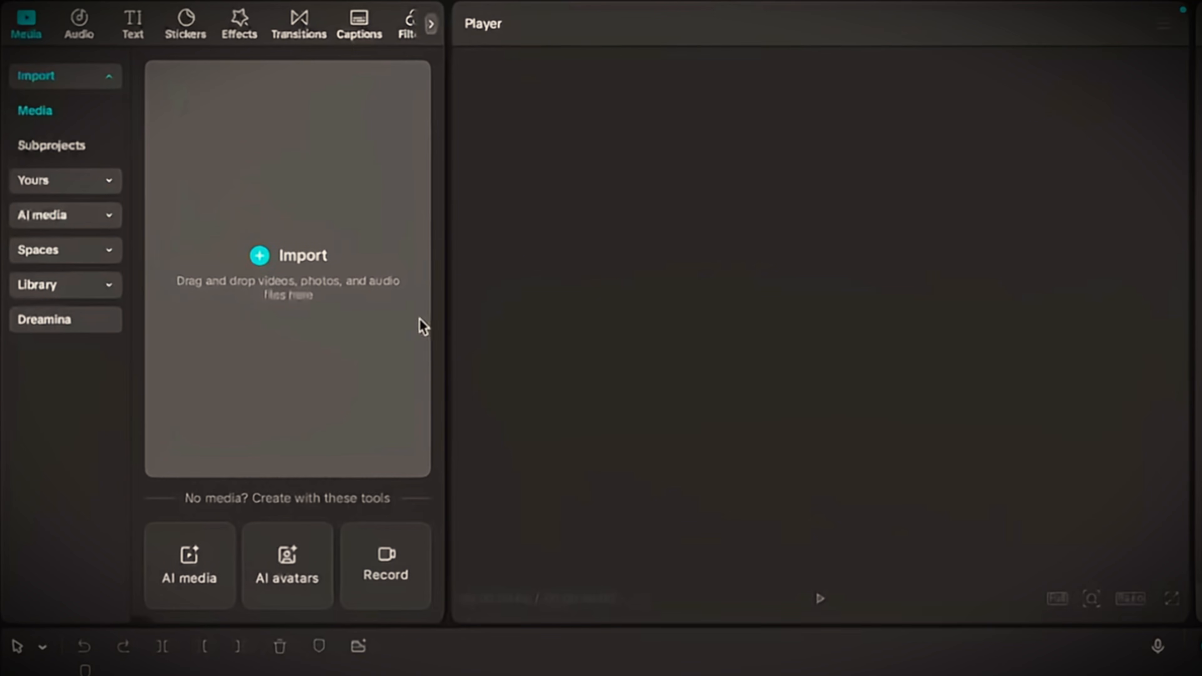
Step: Import IMG_3850.MOV from the Raw Videos folder inside Video material and place it on the empty timeline
left_click(286, 247)
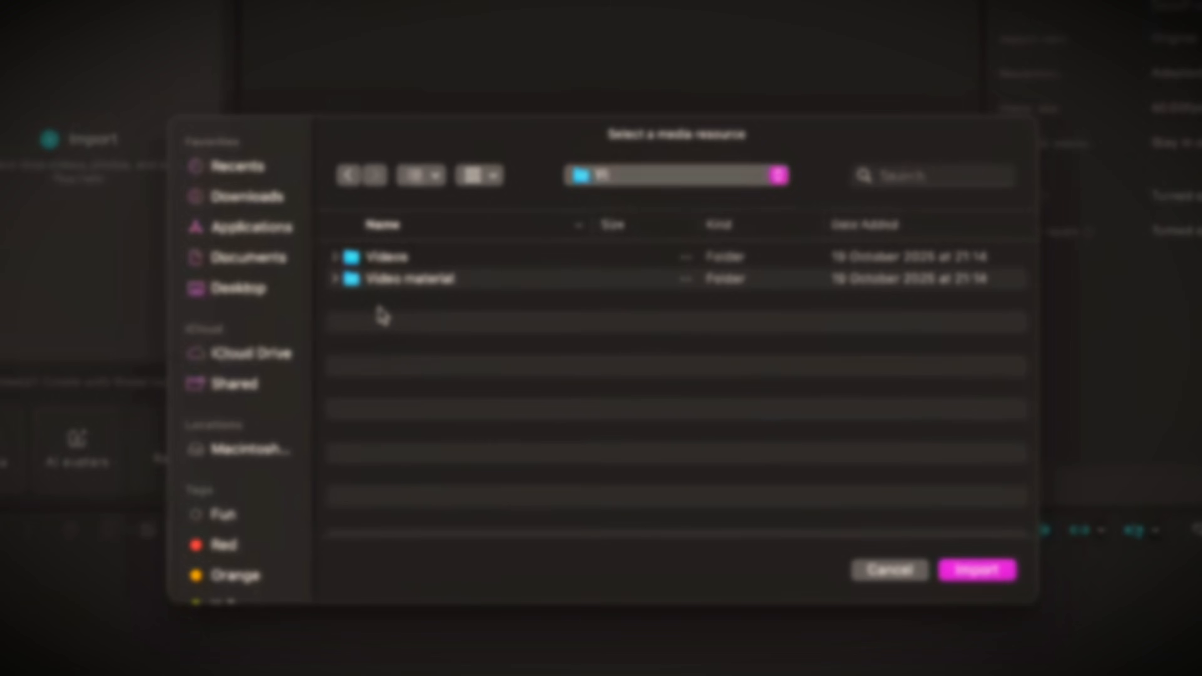
double_click(429, 277)
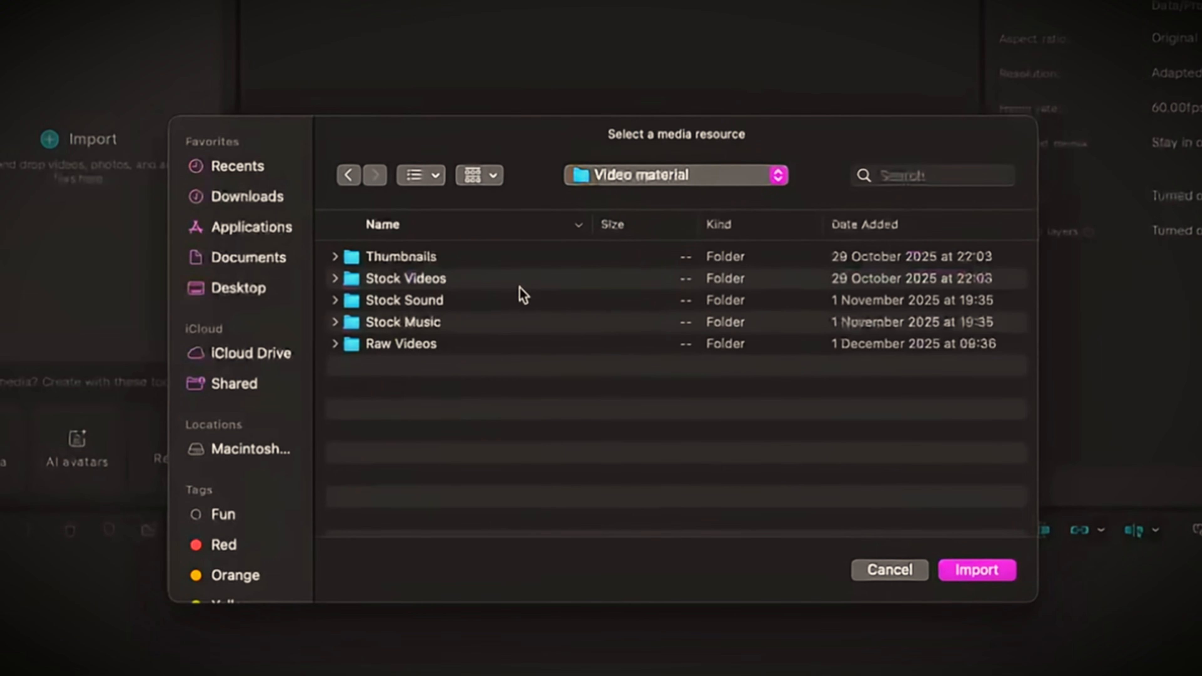
left_click(485, 348)
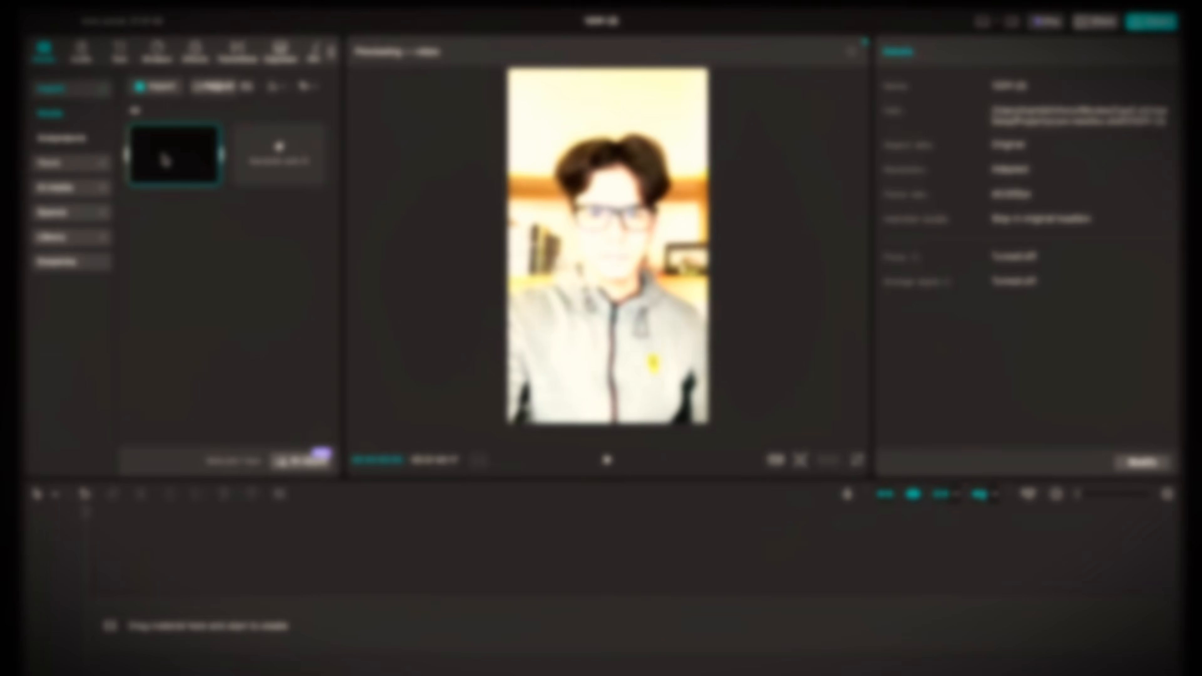
left_click_drag(163, 160, 164, 197)
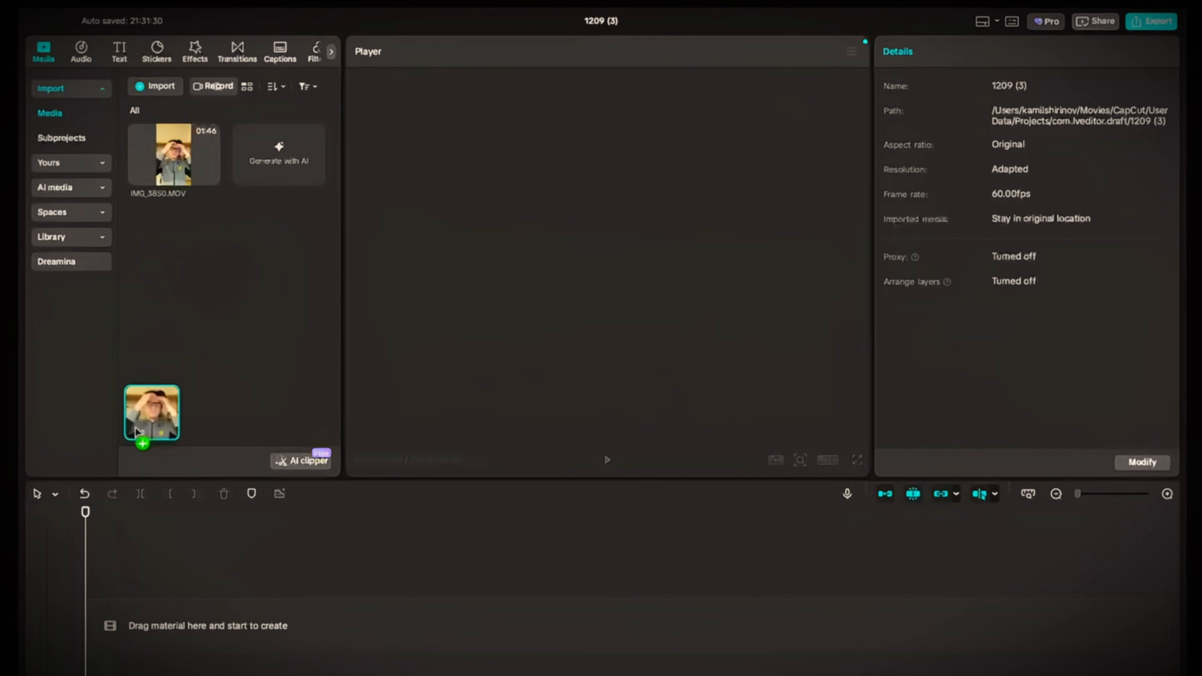
left_click_drag(136, 432, 139, 578)
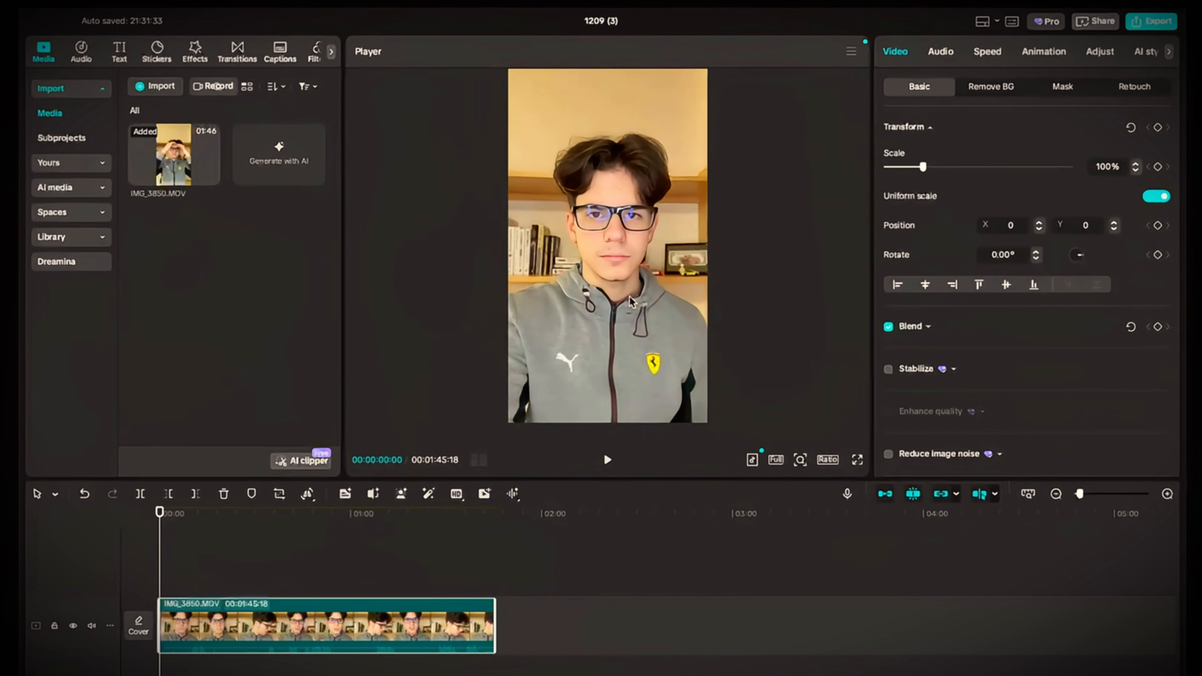
scroll(630, 296, "down", 3)
scroll(629, 295, "up", 5)
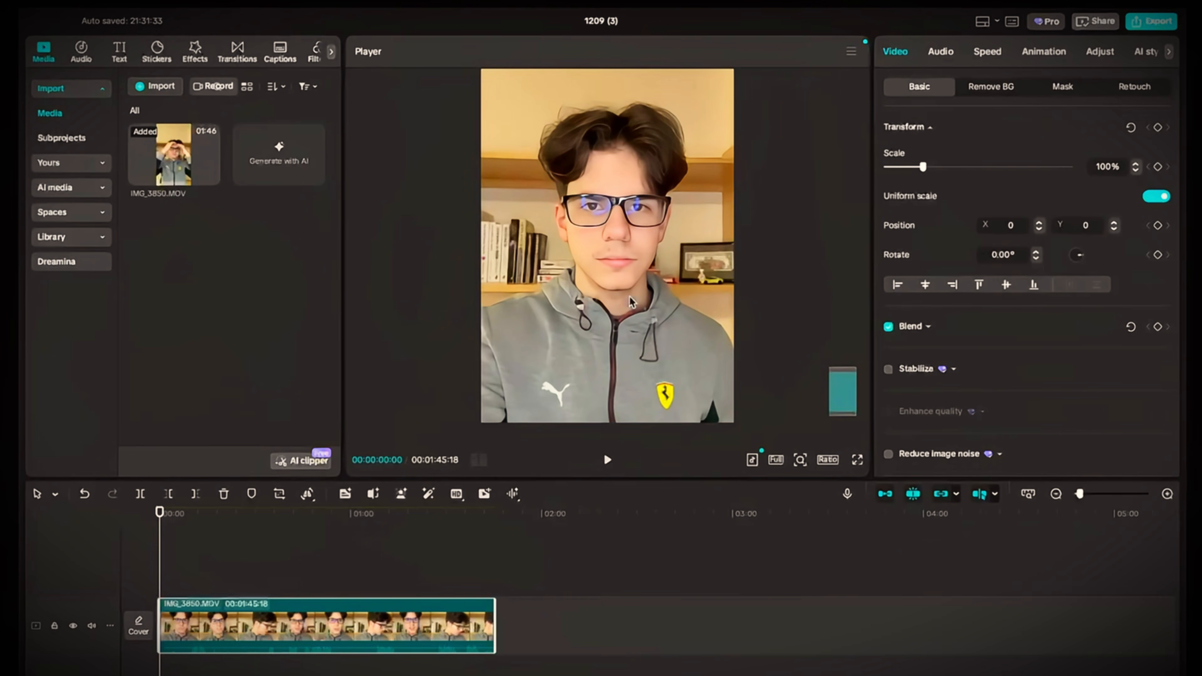
scroll(629, 296, "up", 2)
scroll(630, 296, "down", 4)
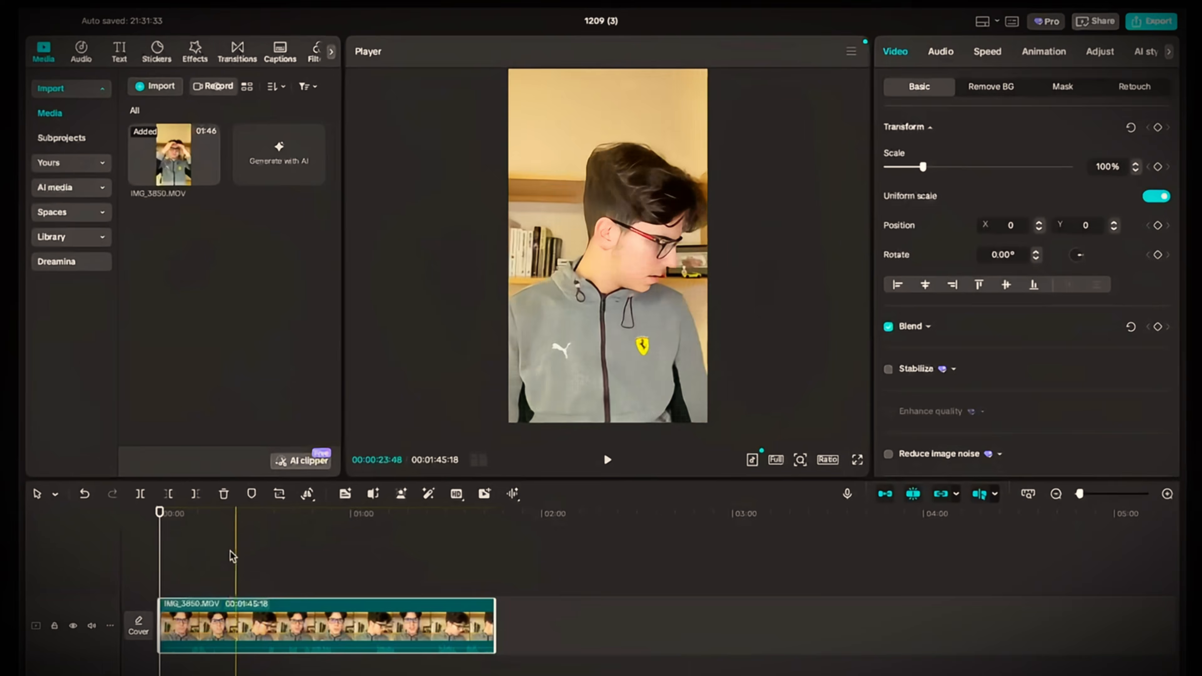
Step: Try splitting the IMG_3850.MOV clip at 00:00:14:49 on the timeline
left_click(182, 564)
left_click(172, 606)
left_click_drag(160, 614, 135, 621)
left_click(242, 587)
left_click(241, 640)
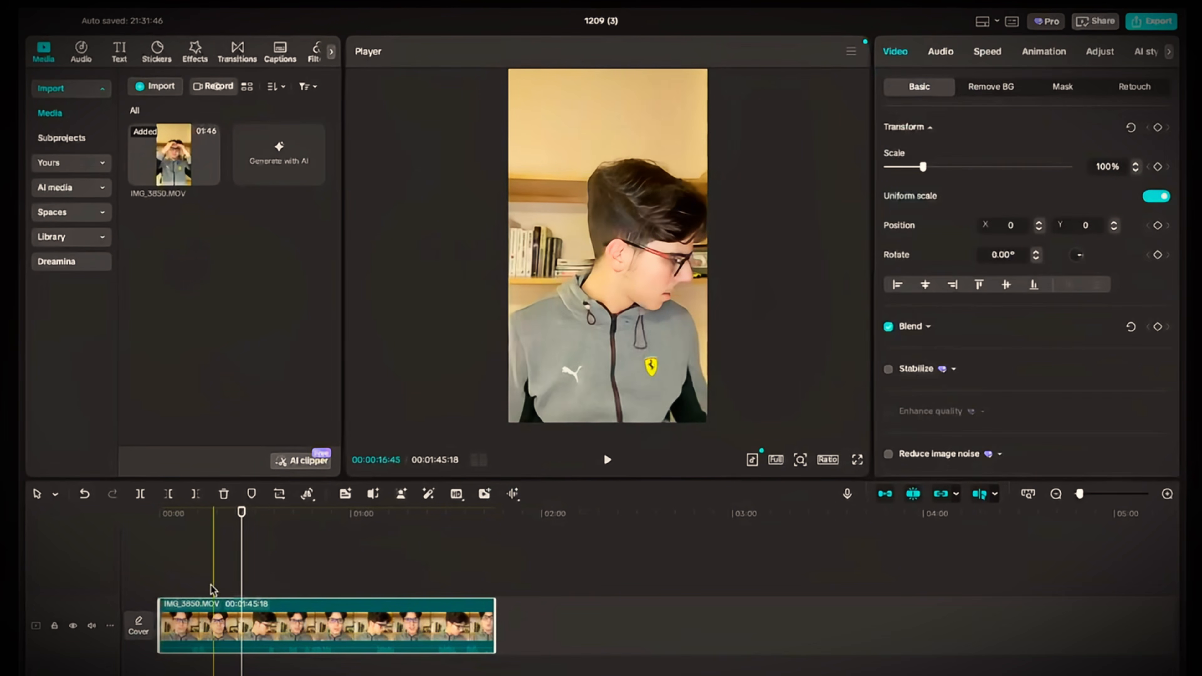
left_click(207, 588)
left_click(207, 625)
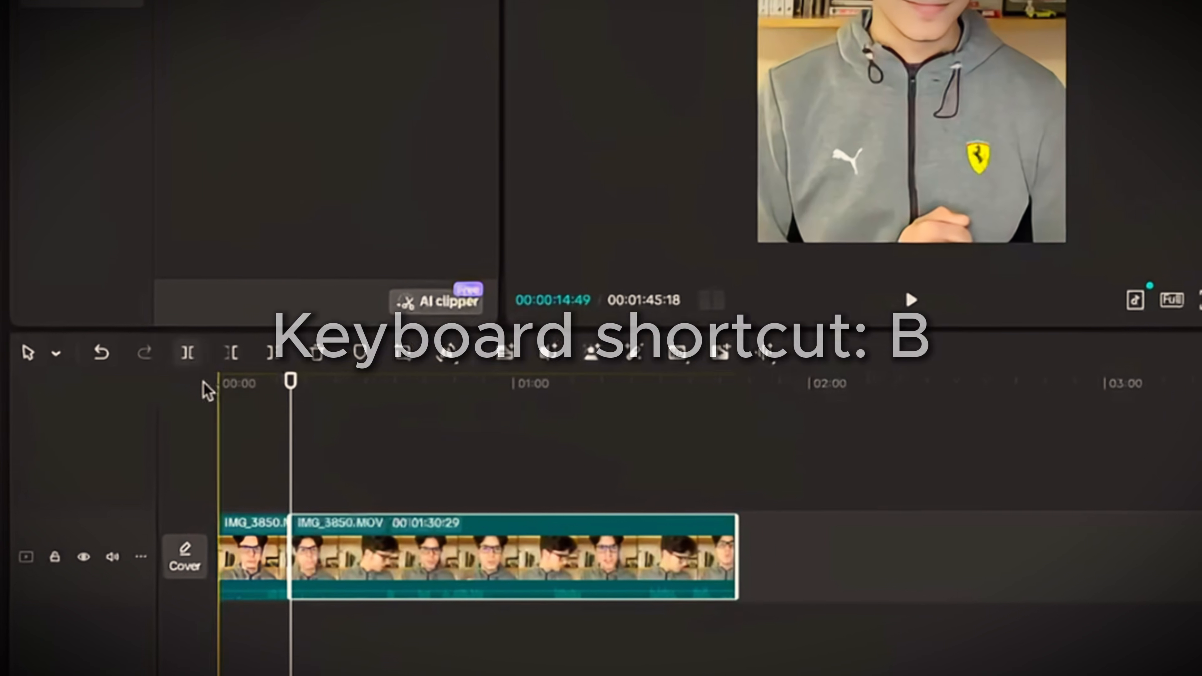
left_click(246, 458)
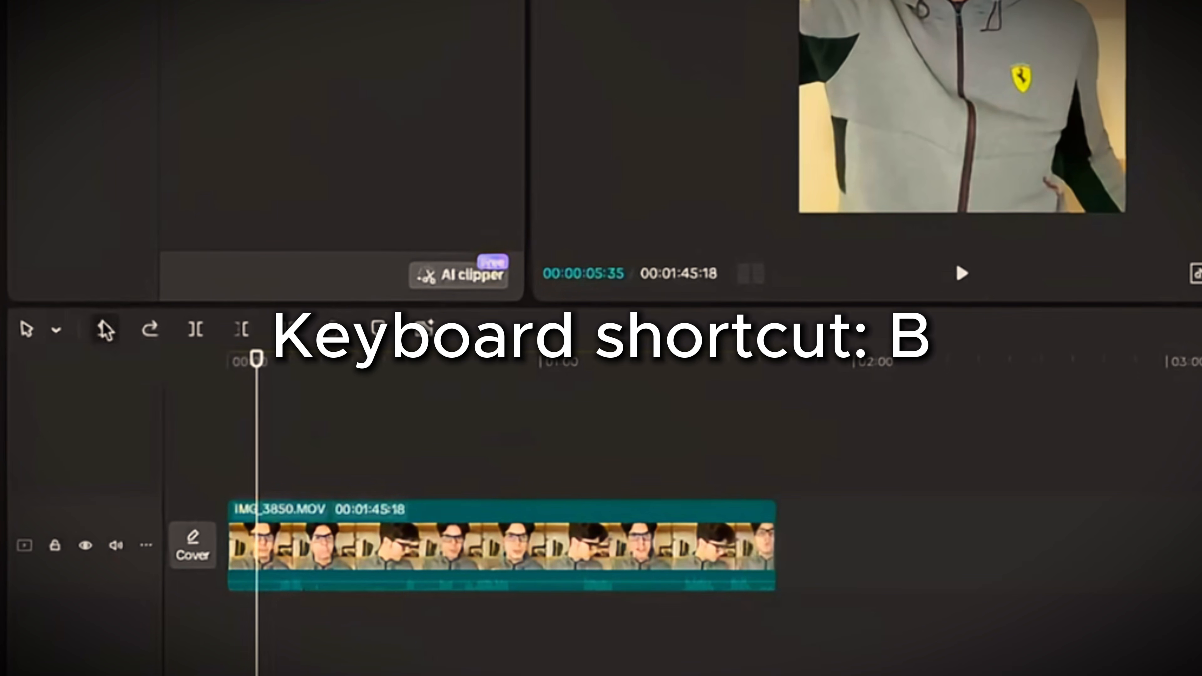
left_click_drag(260, 445, 144, 469)
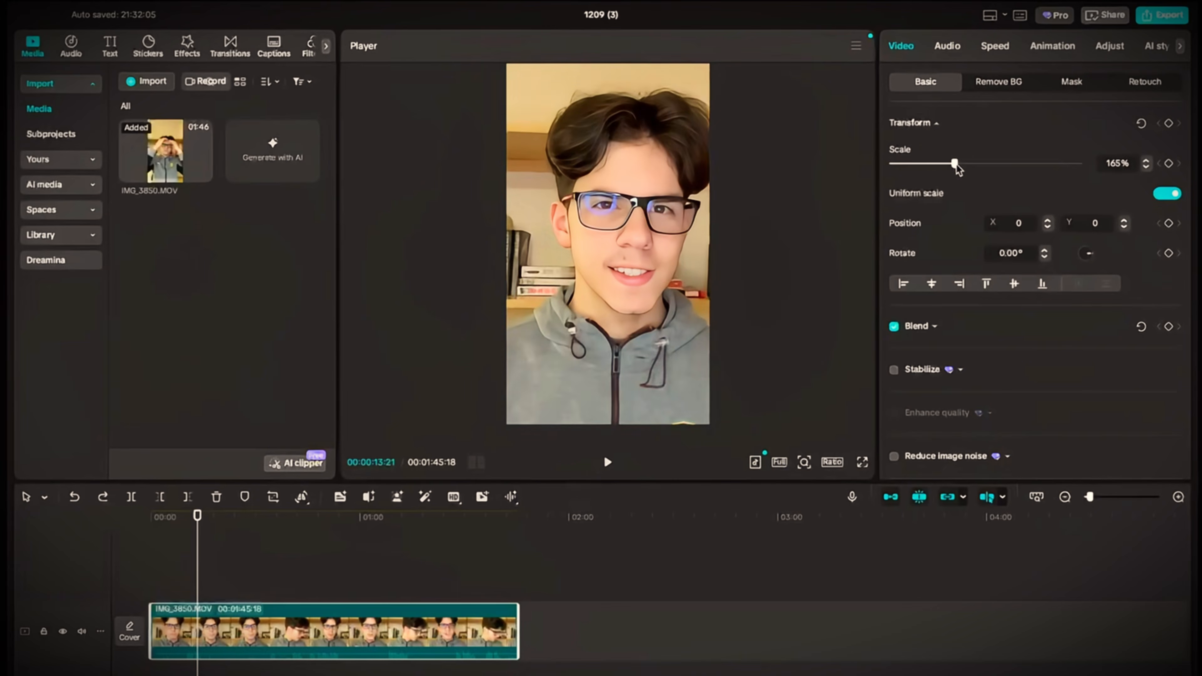
Step: Try shrinking the selected clip's scale to 60% and enlarge it again to fill the frame
left_click_drag(953, 164, 920, 164)
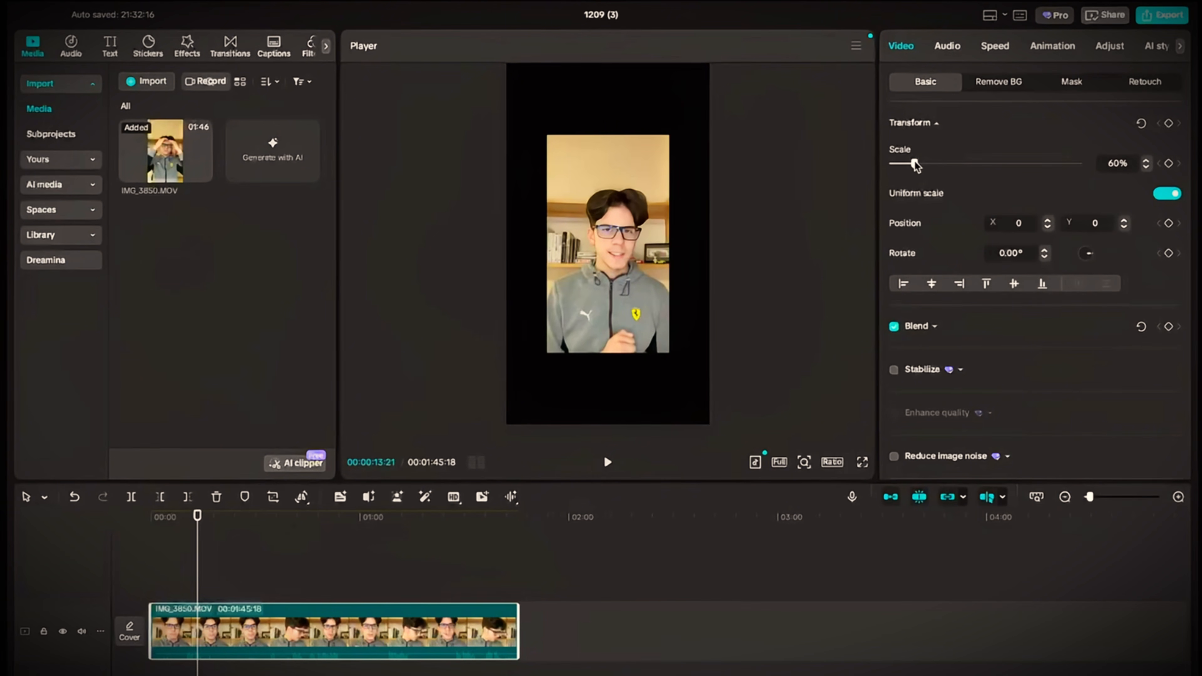
left_click_drag(916, 164, 932, 172)
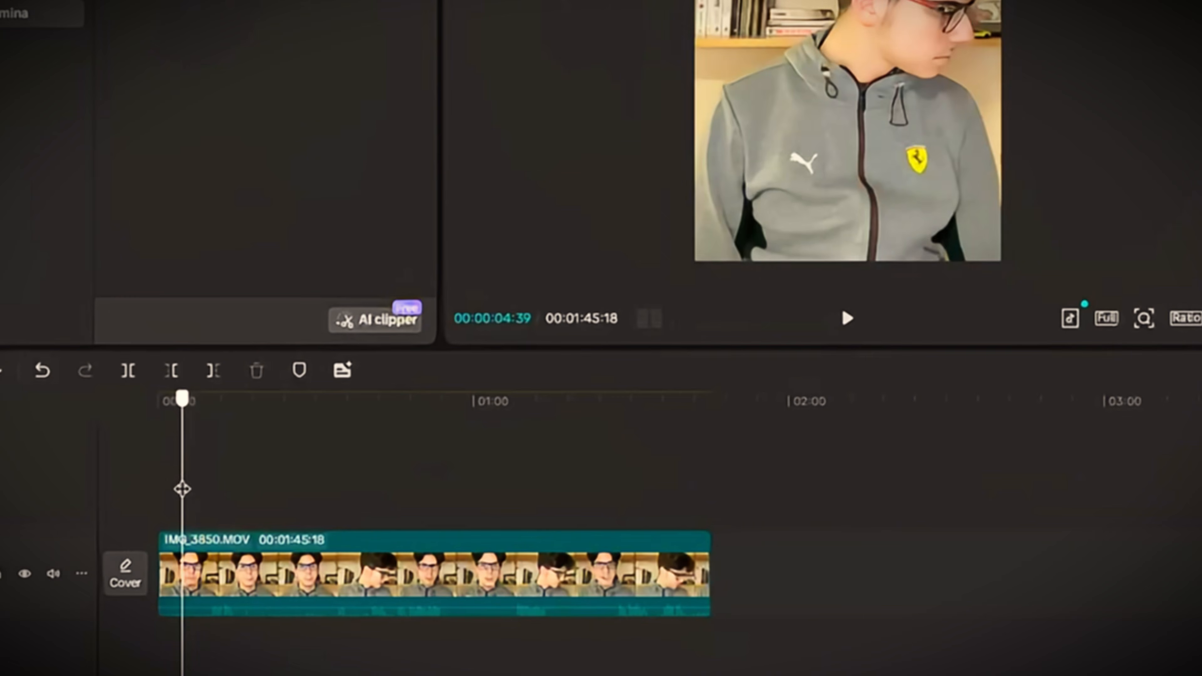
Step: Split the IMG_3850.MOV clip at 00:00:09:03 on the timeline
left_click_drag(180, 485, 206, 490)
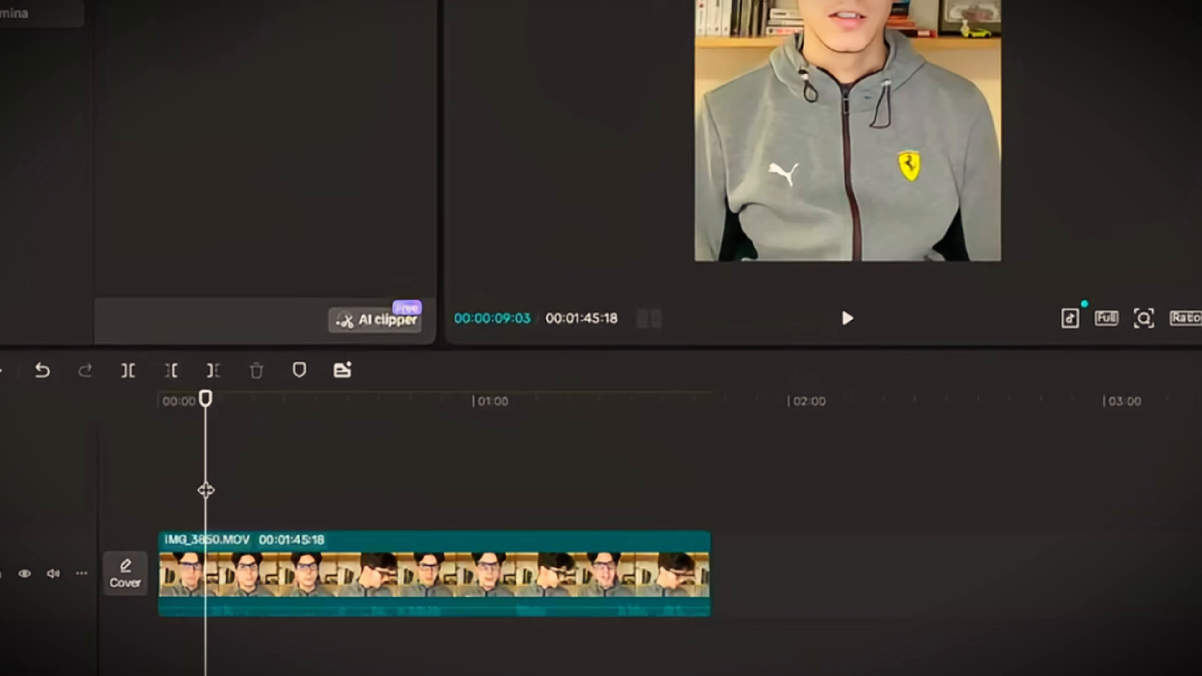
left_click(210, 568)
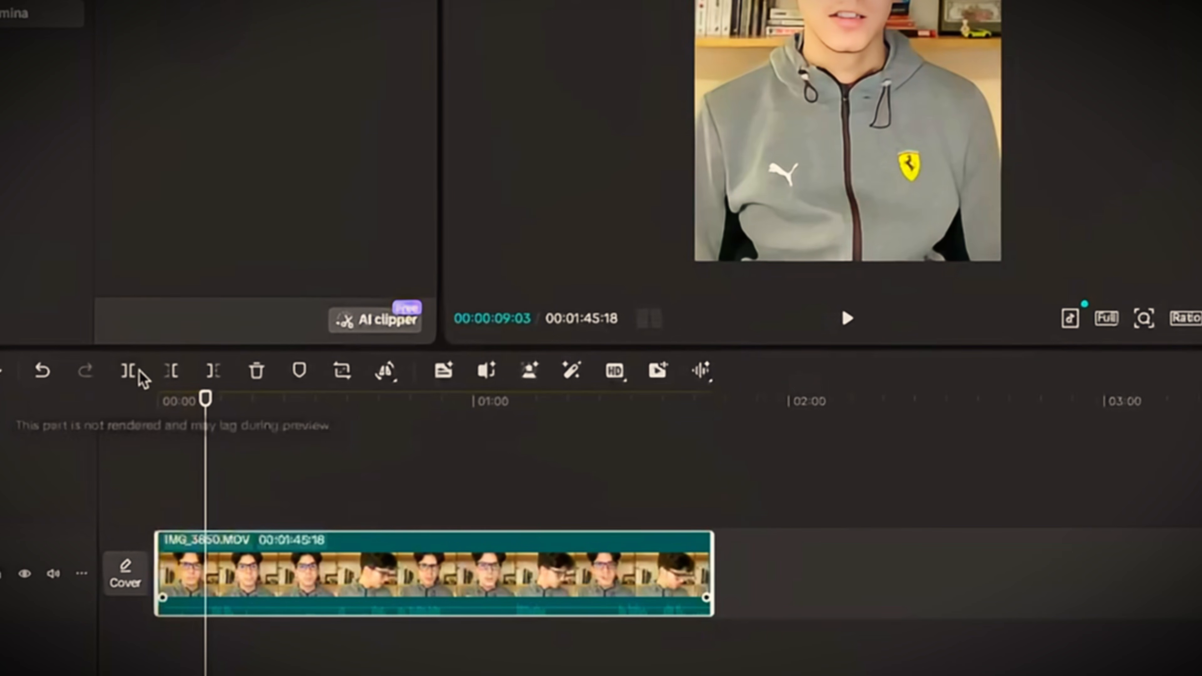
left_click(129, 372)
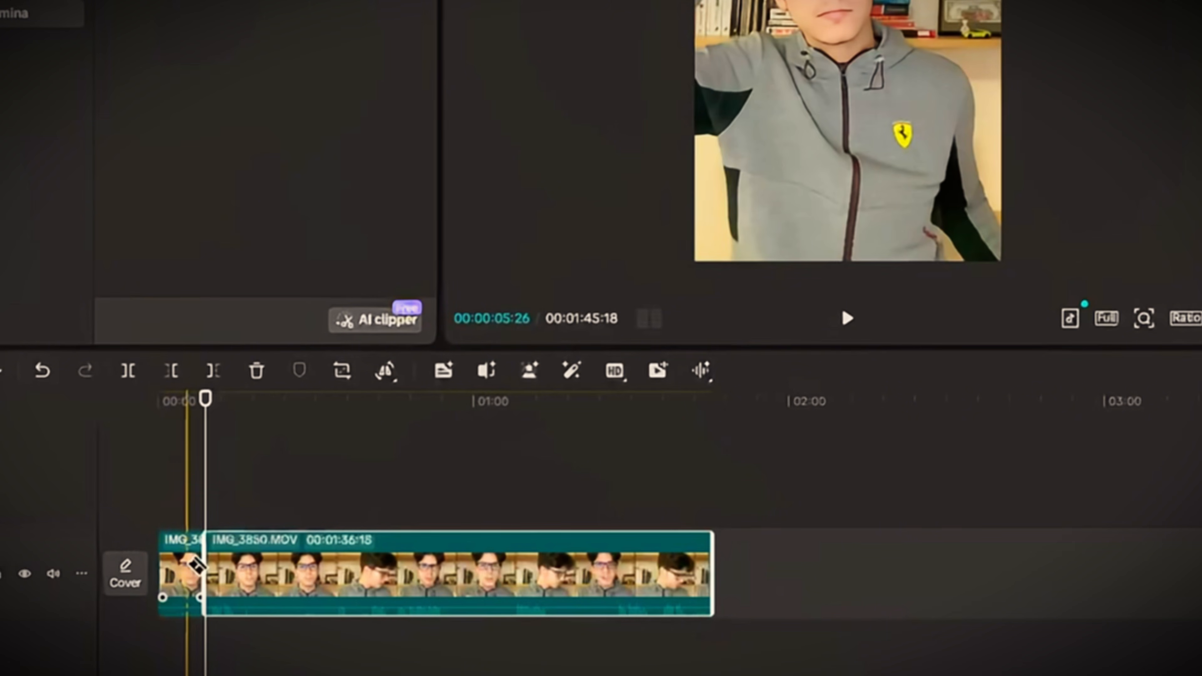
Step: Switch back to the selection tool and delete the short opening segment before the split
left_click(7, 374)
left_click(30, 419)
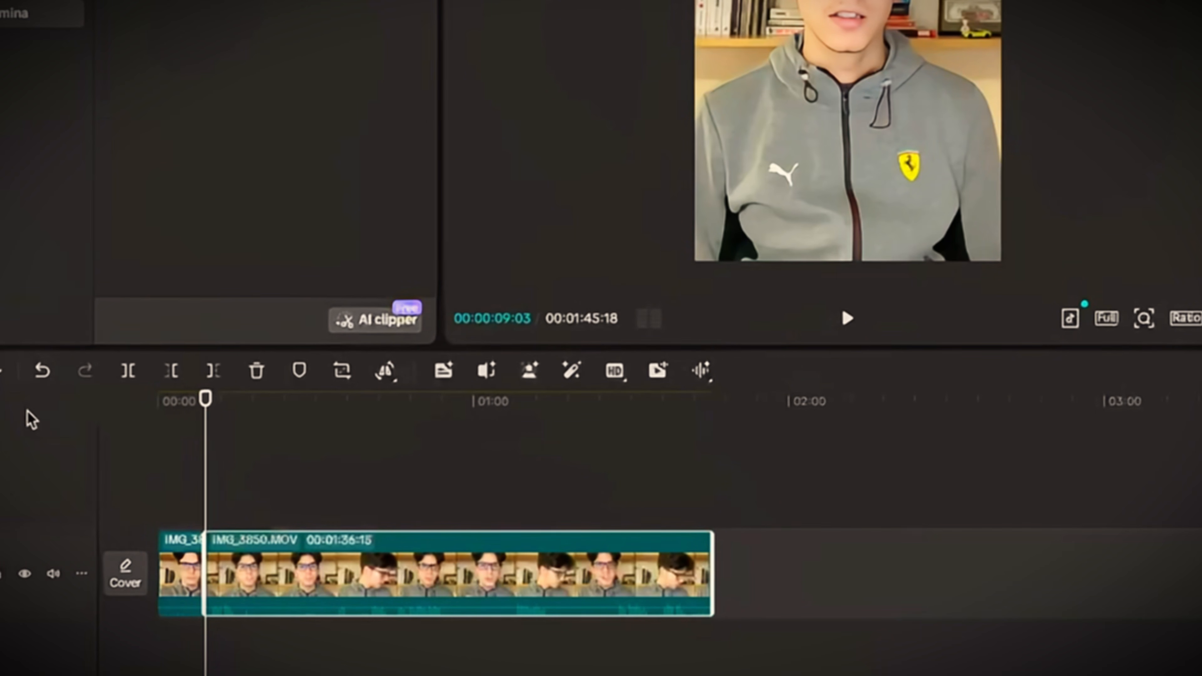
left_click(184, 570)
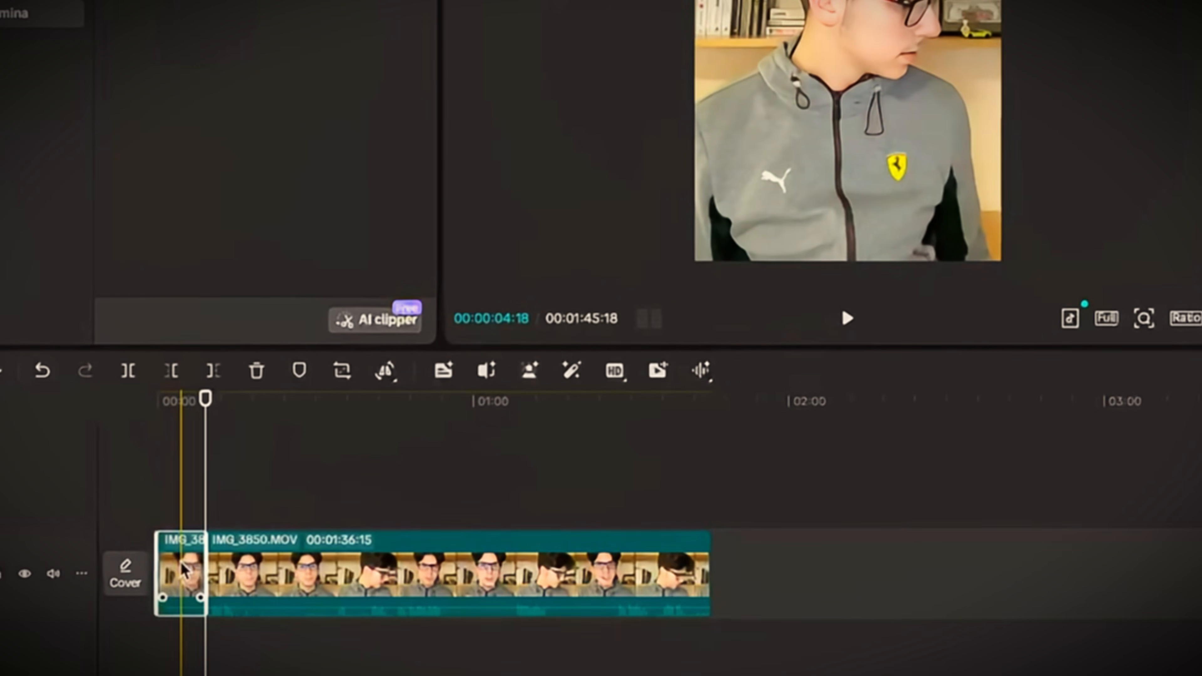
key("Delete")
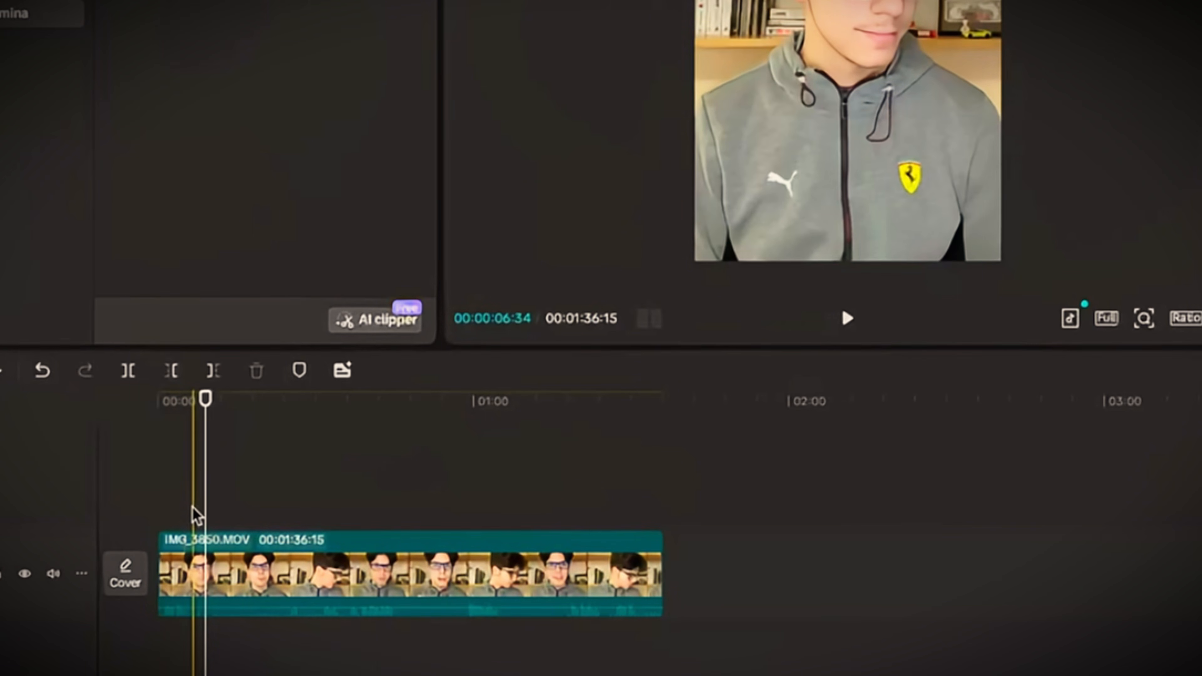
Step: Split the remaining clip at 00:00:09:06 on the timeline
left_click(206, 576)
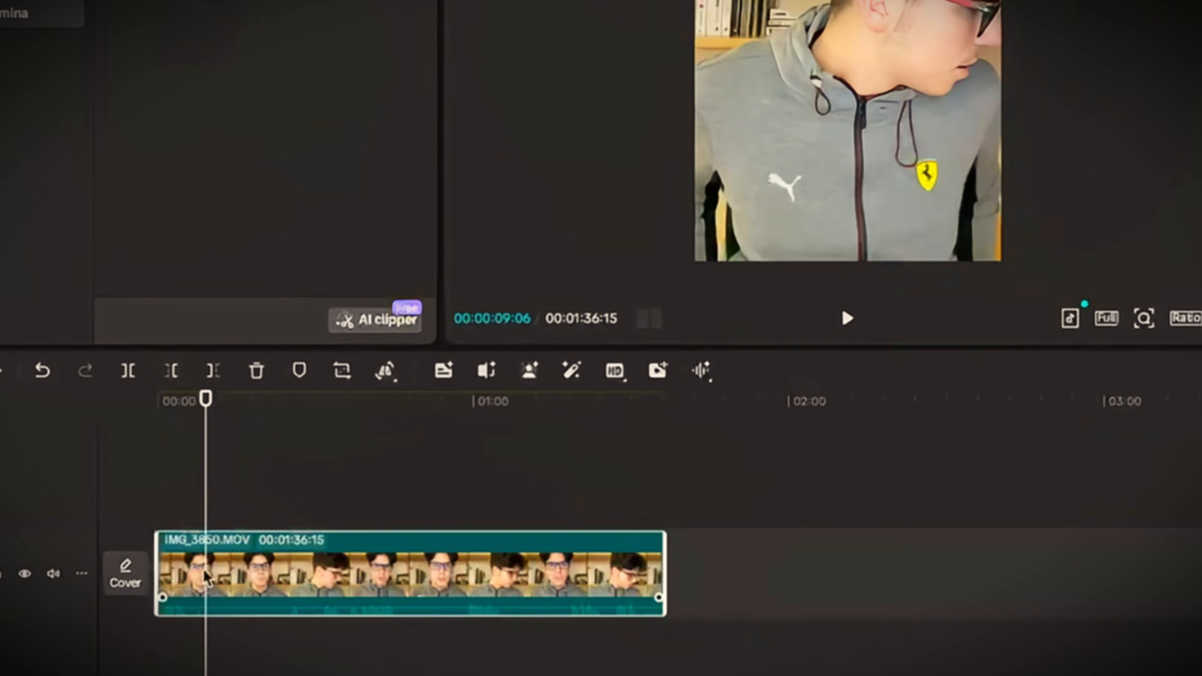
left_click(127, 369)
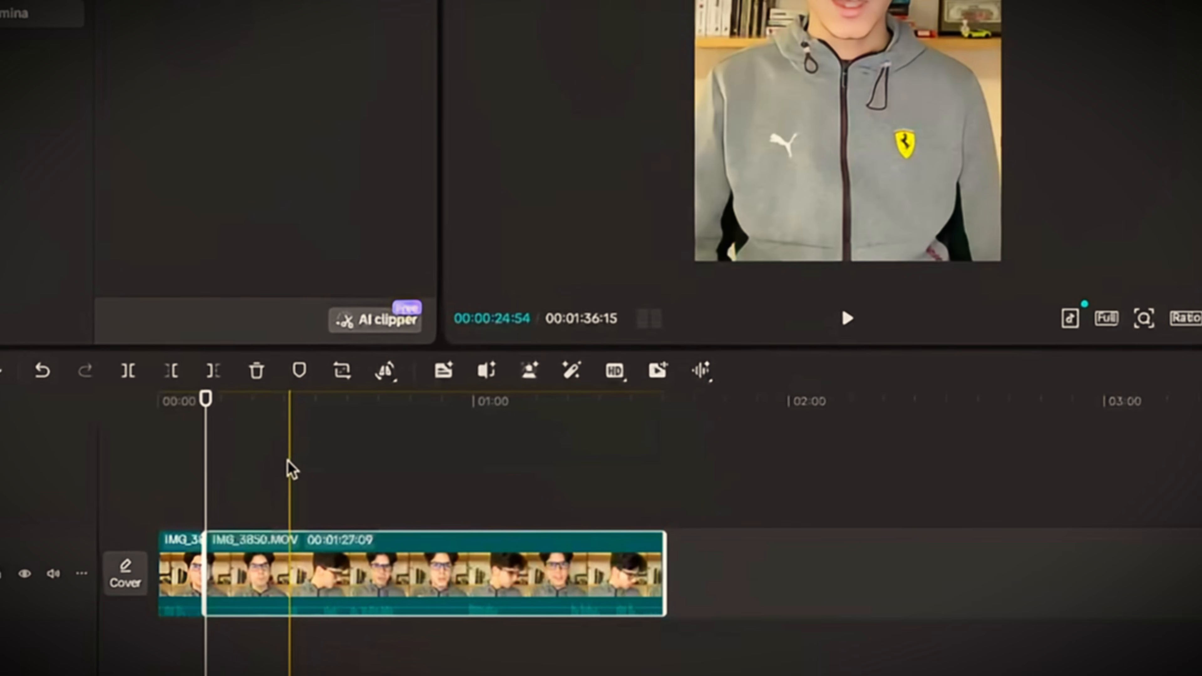
key("q")
left_click(174, 475)
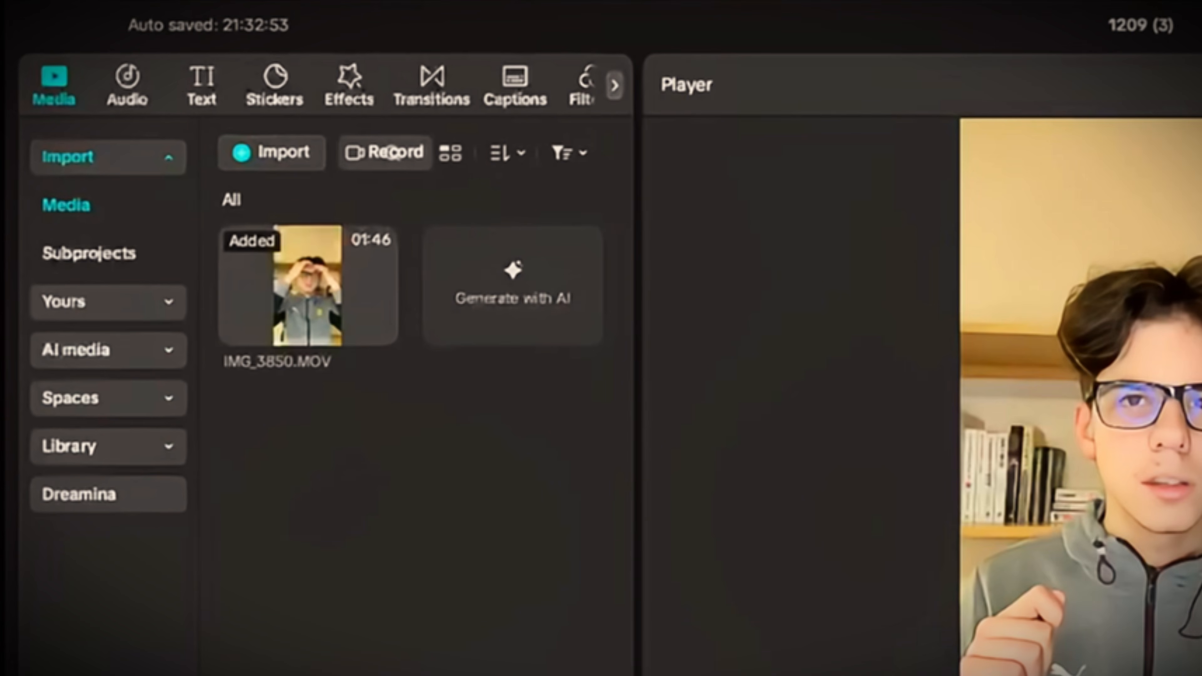
Step: Add a transition from the Trending collection between the 00:00:14:19 and 00:00:37:18 clips and lengthen it
left_click(438, 102)
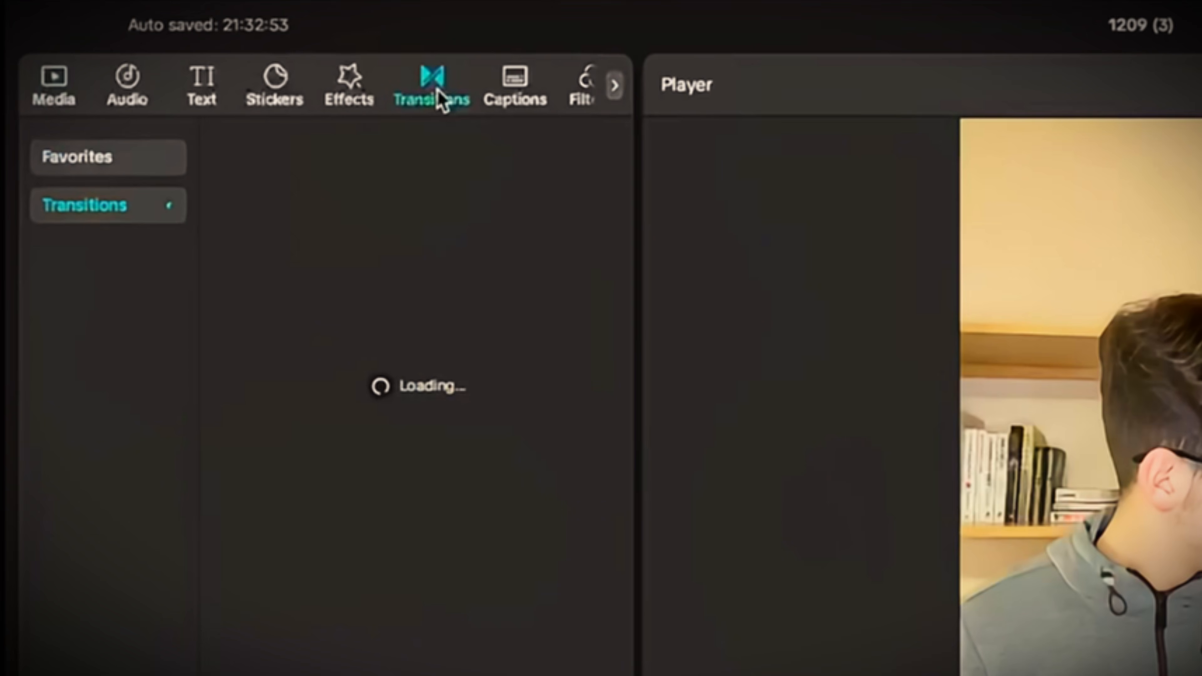
scroll(354, 251, "down", 12)
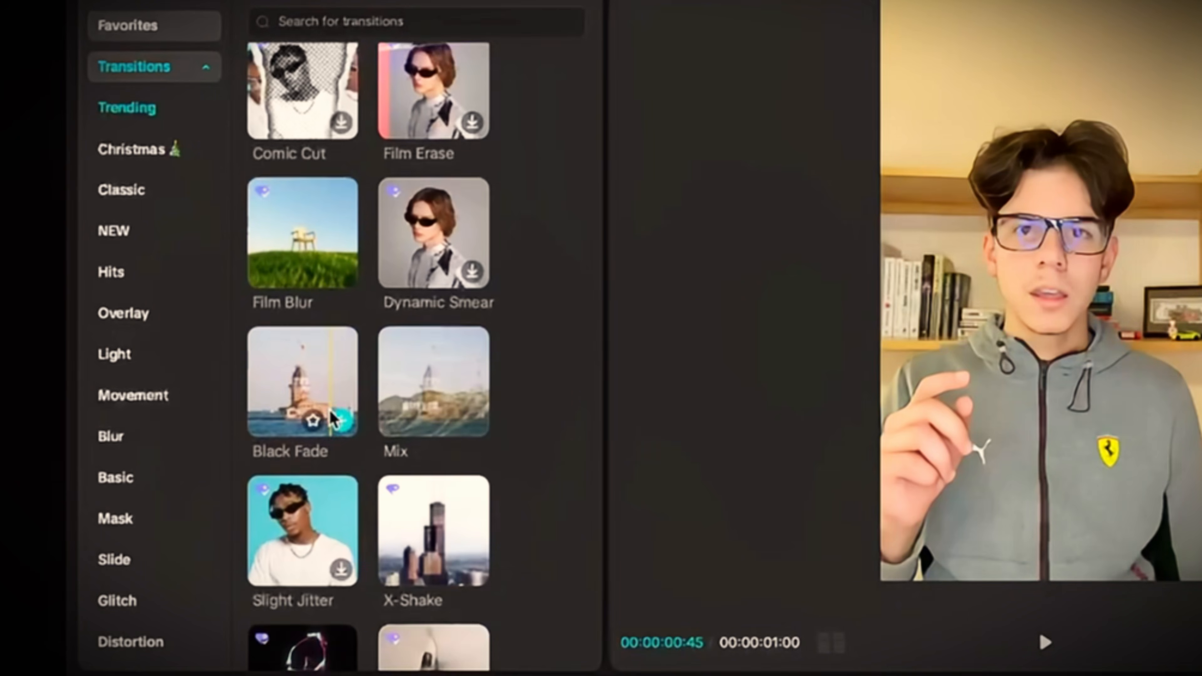
scroll(333, 419, "down", 5)
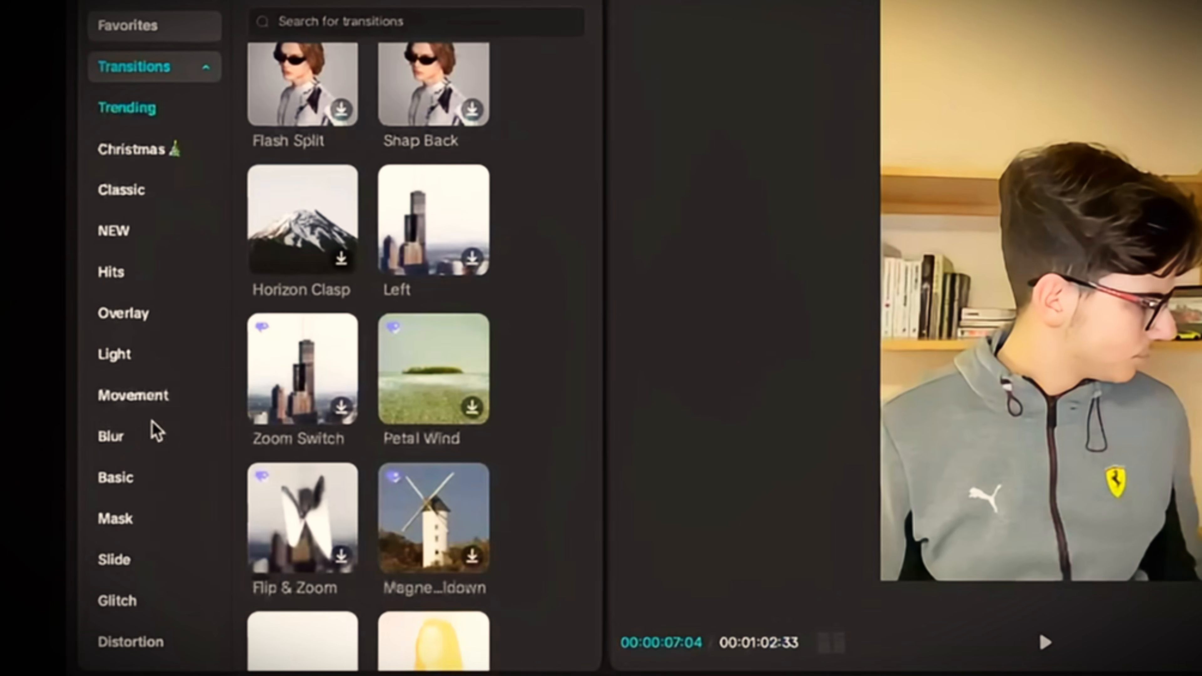
scroll(385, 552, "down", 10)
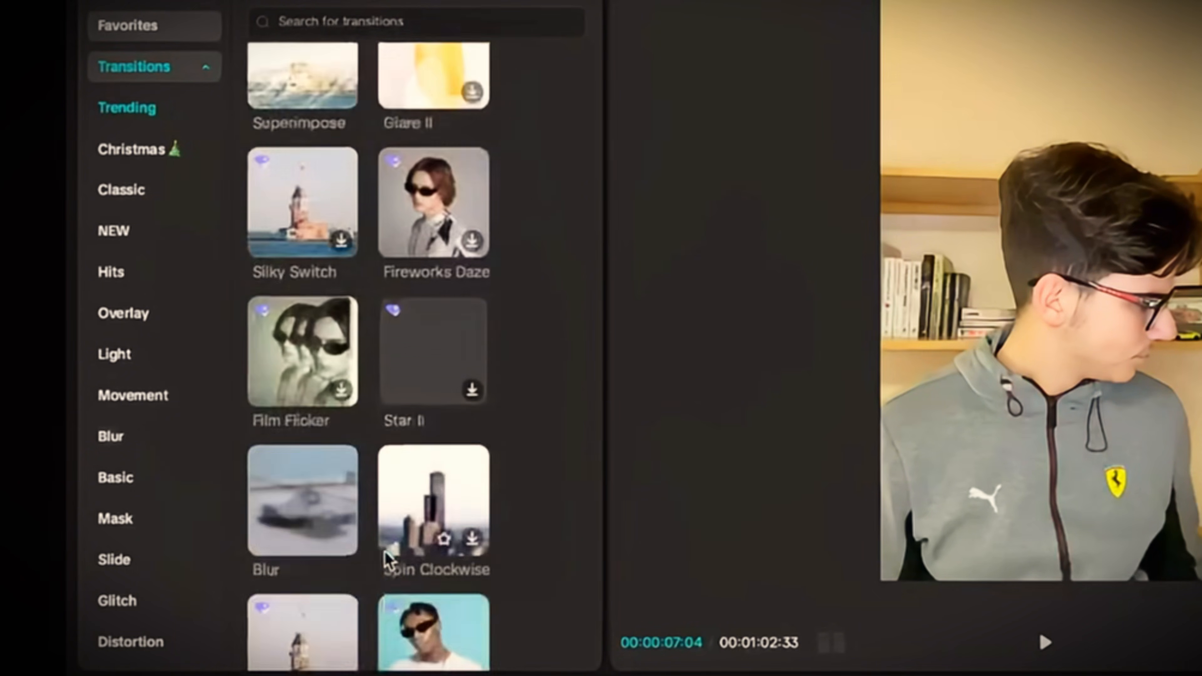
scroll(387, 558, "up", 5)
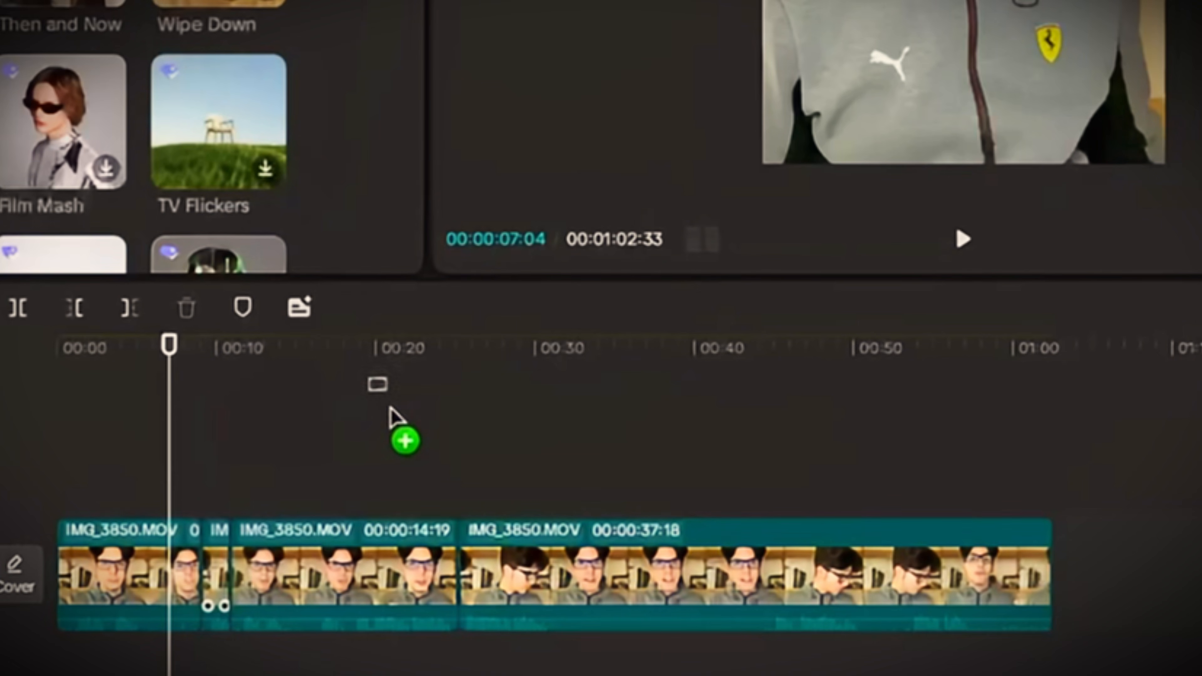
left_click_drag(454, 599, 457, 600)
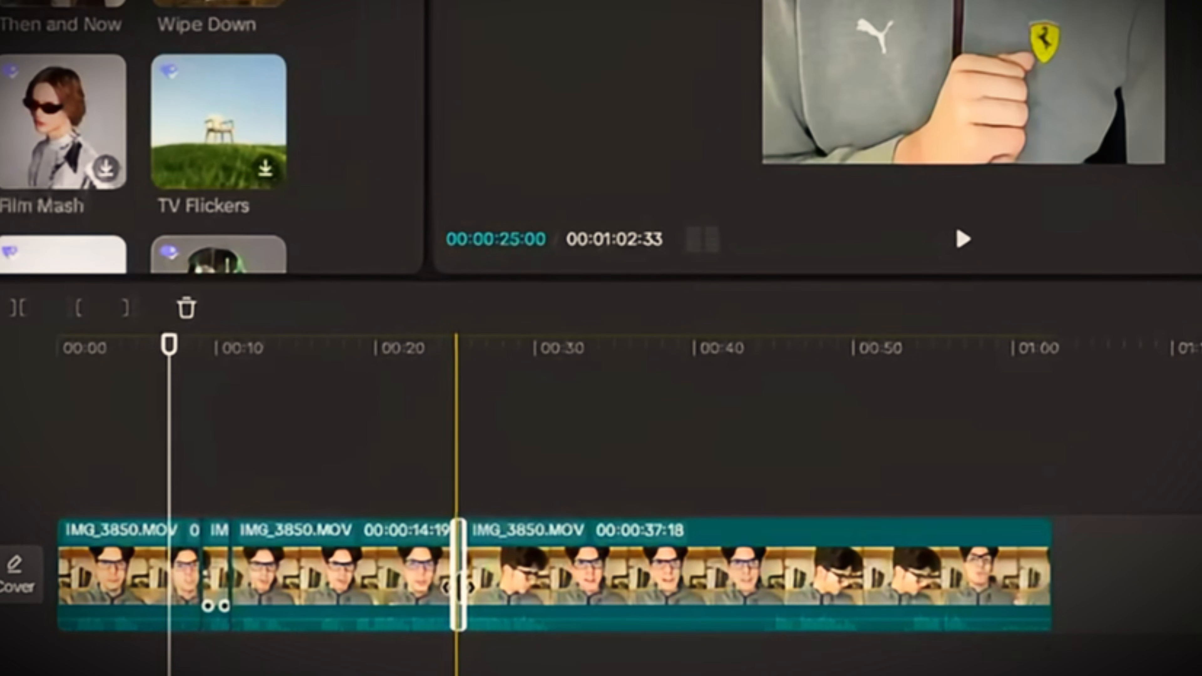
scroll(460, 586, "up", 4)
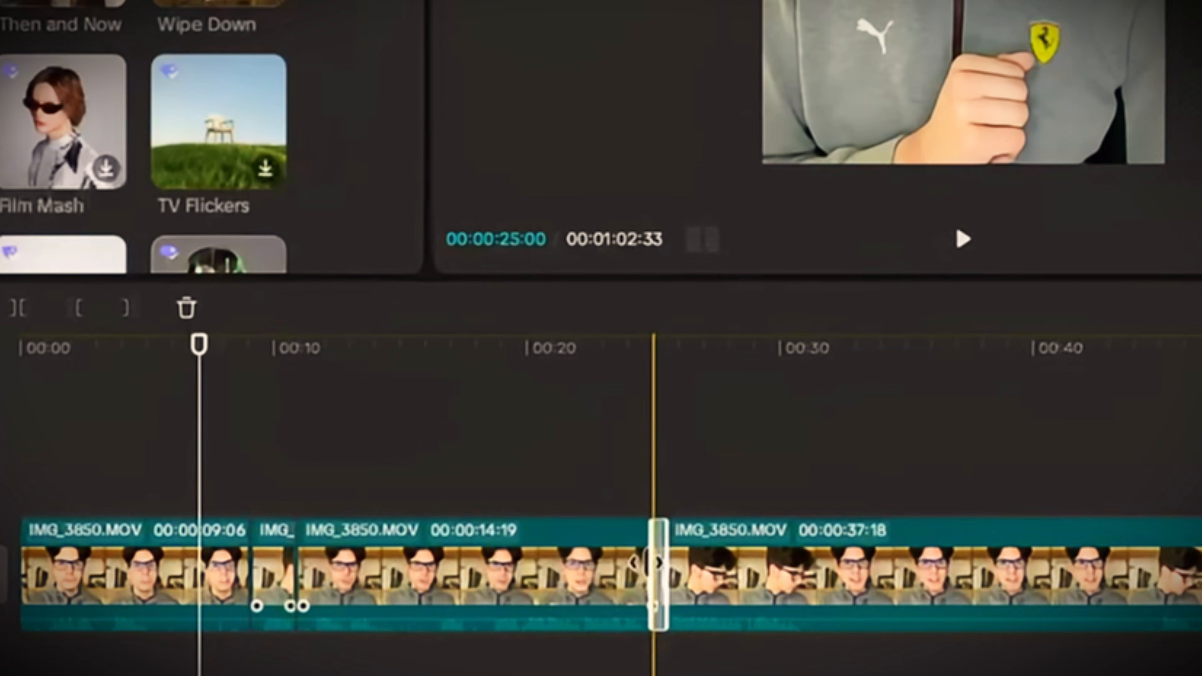
mouse_move(652, 563)
left_mouse_down()
mouse_move(557, 573)
mouse_move(640, 576)
left_mouse_up()
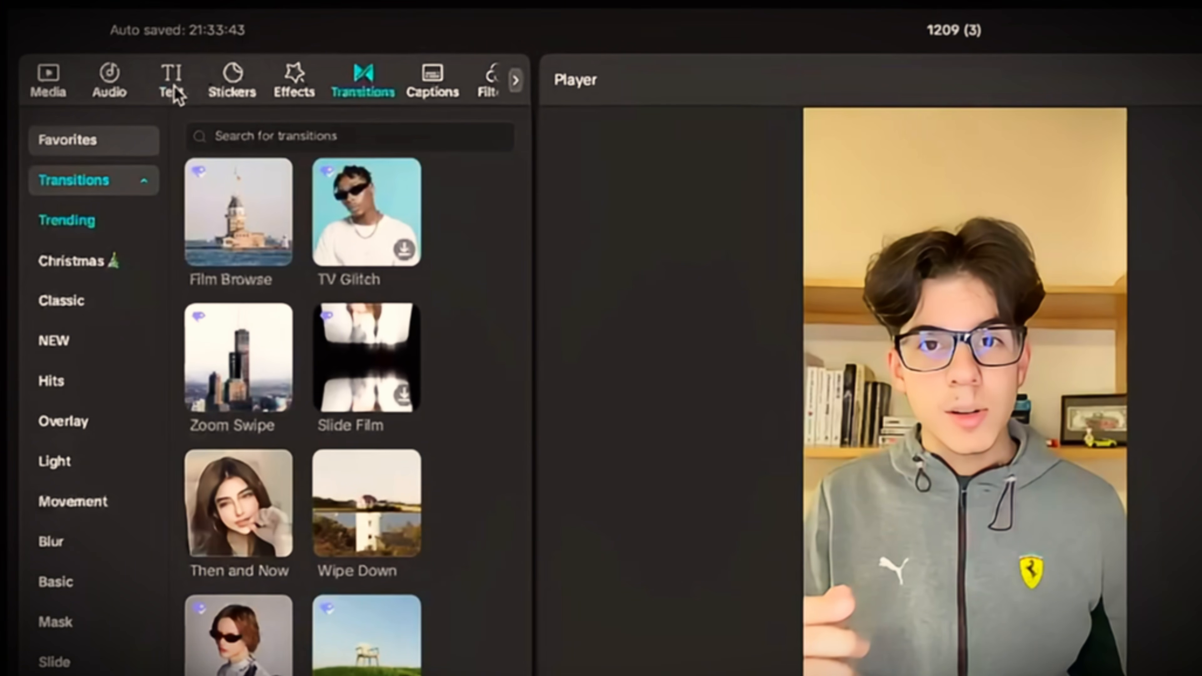
Step: Place a Default text layer above the video from about 25 seconds, extend it to about 33 seconds, and select it
left_click(175, 86)
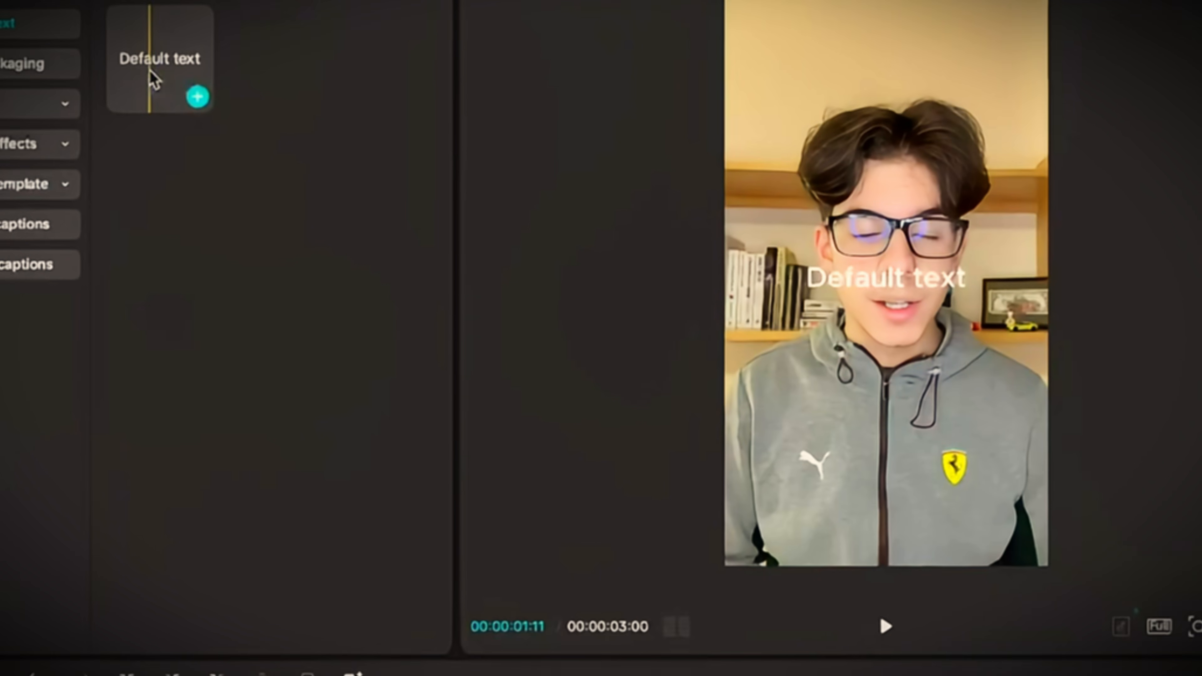
left_click_drag(230, 188, 385, 423)
left_click_drag(251, 228, 611, 675)
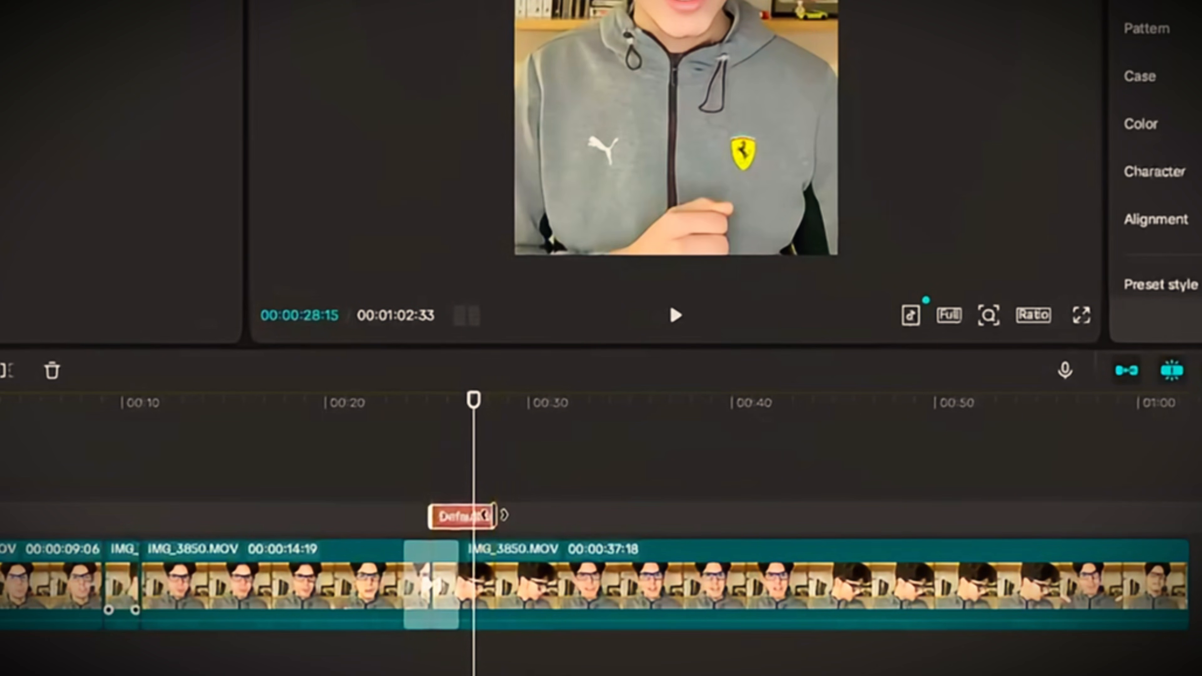
left_click_drag(494, 515, 590, 515)
left_click(534, 480)
left_click(535, 516)
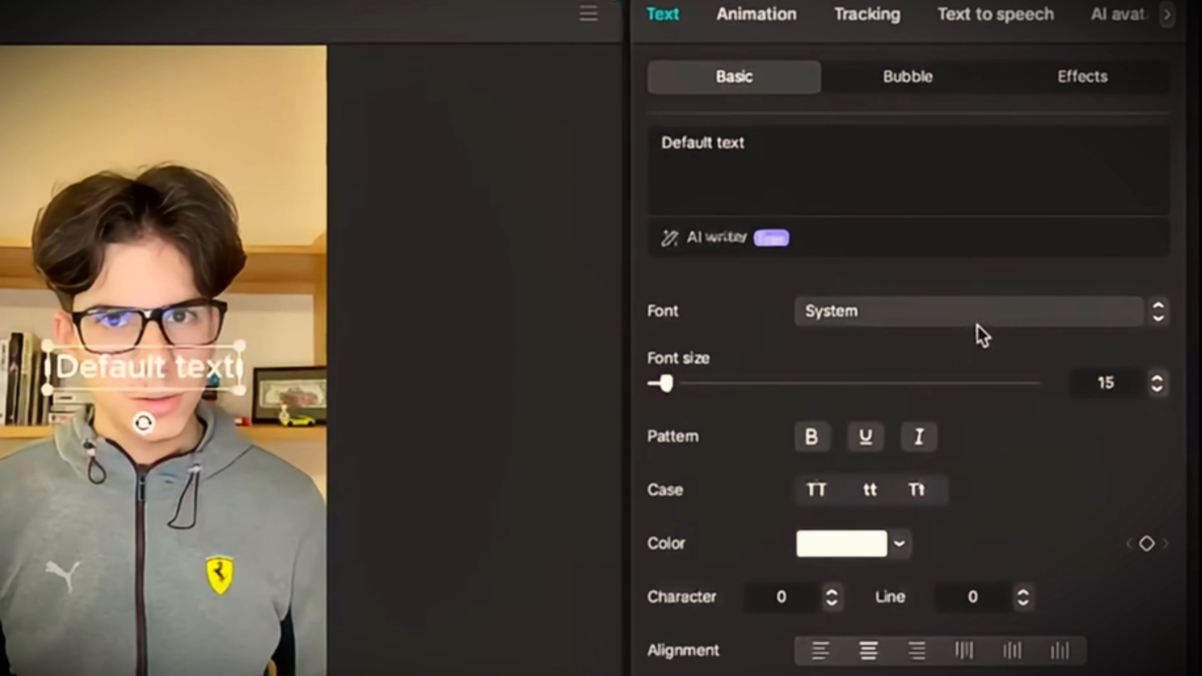
Step: Browse the fonts available for the selected text layer
left_click(936, 318)
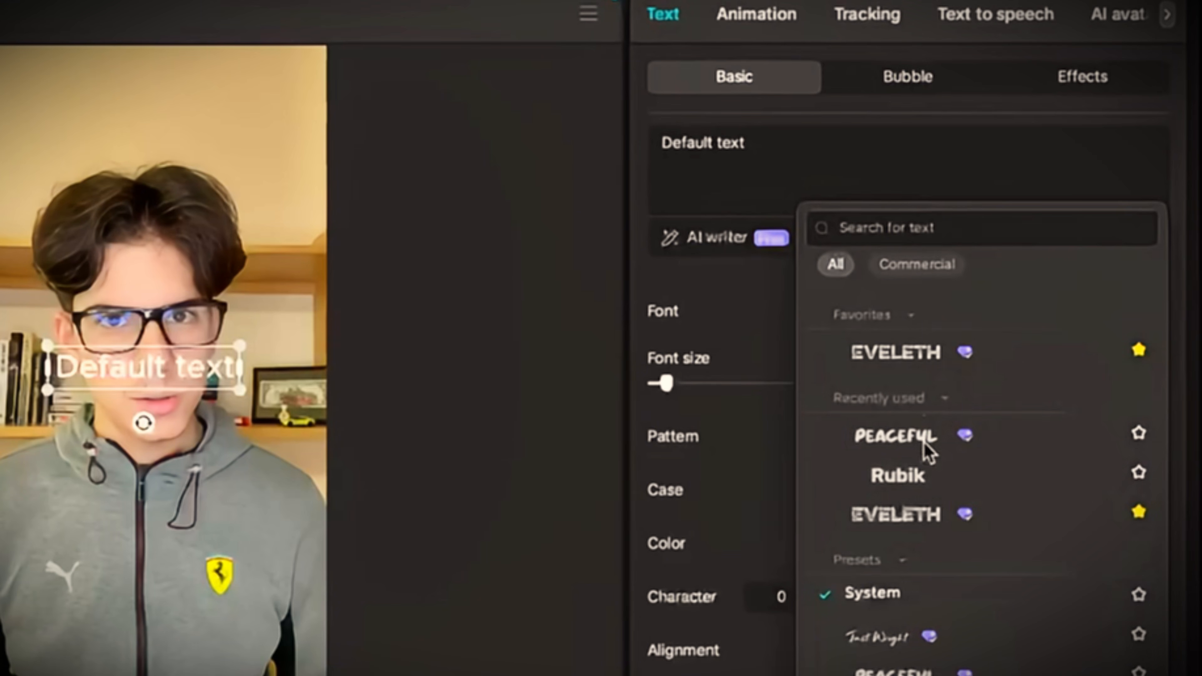
scroll(927, 479, "down", 15)
left_click(707, 469)
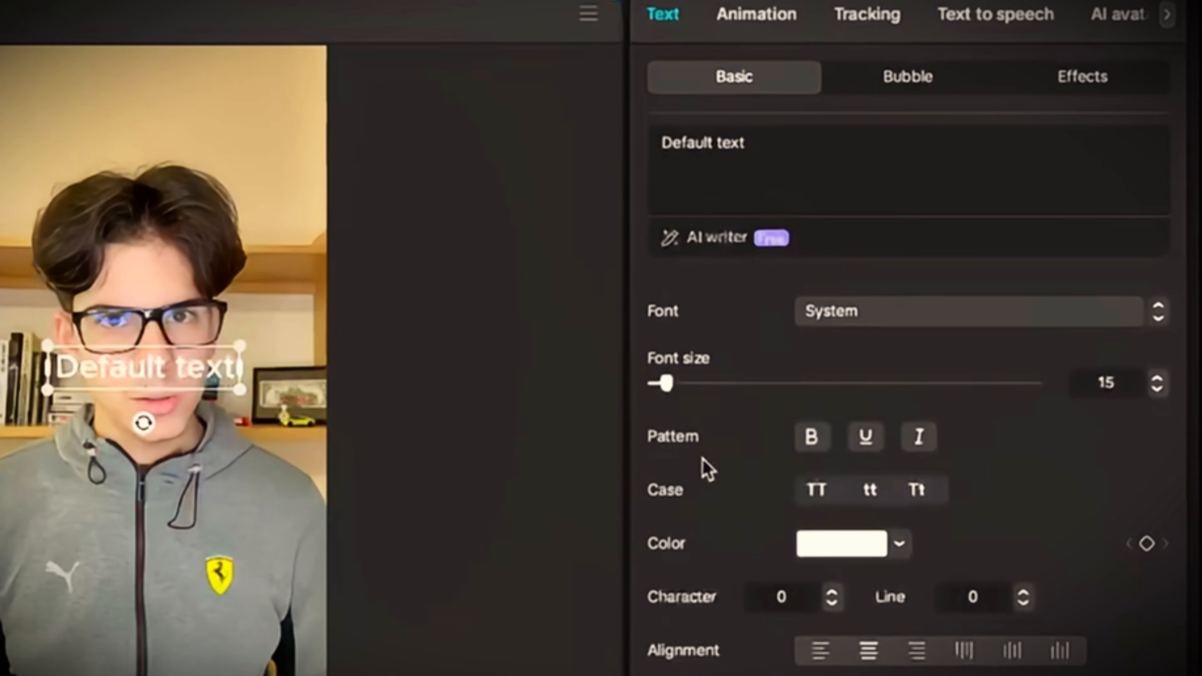
Step: Open the colour options of the selected text layer
left_click(814, 551)
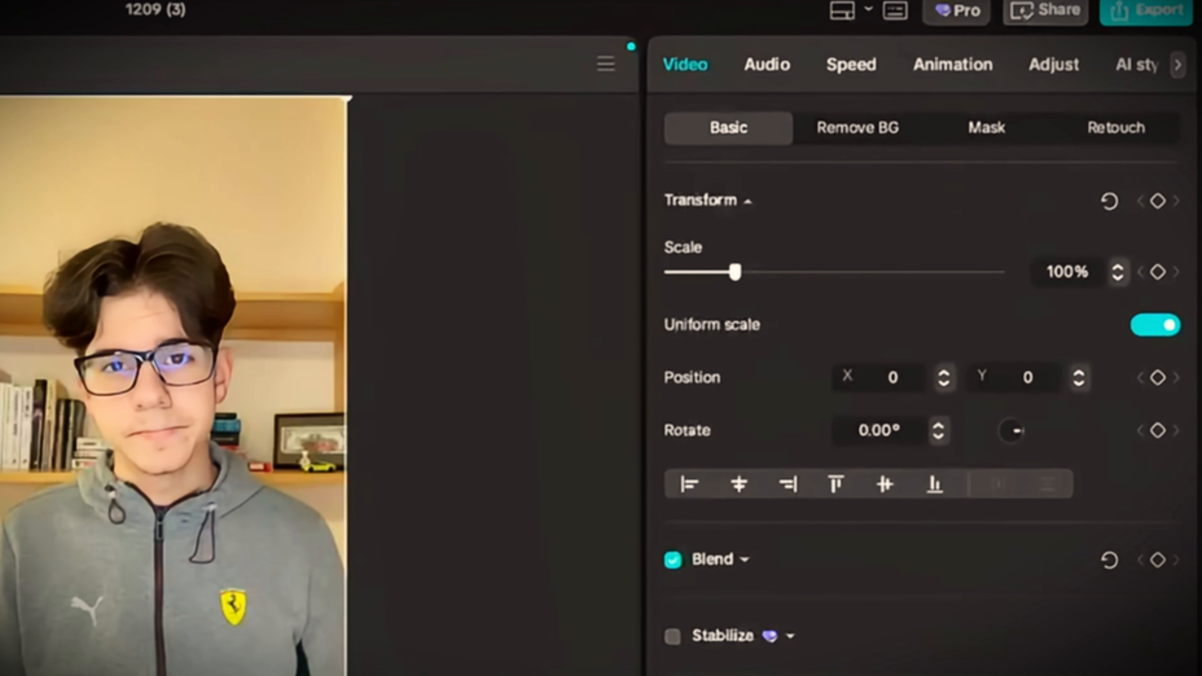
Step: Adjust the video clip's lightness with exposure 10, contrast 11 and highlight -20, and raise its shadows slightly
left_click(1054, 66)
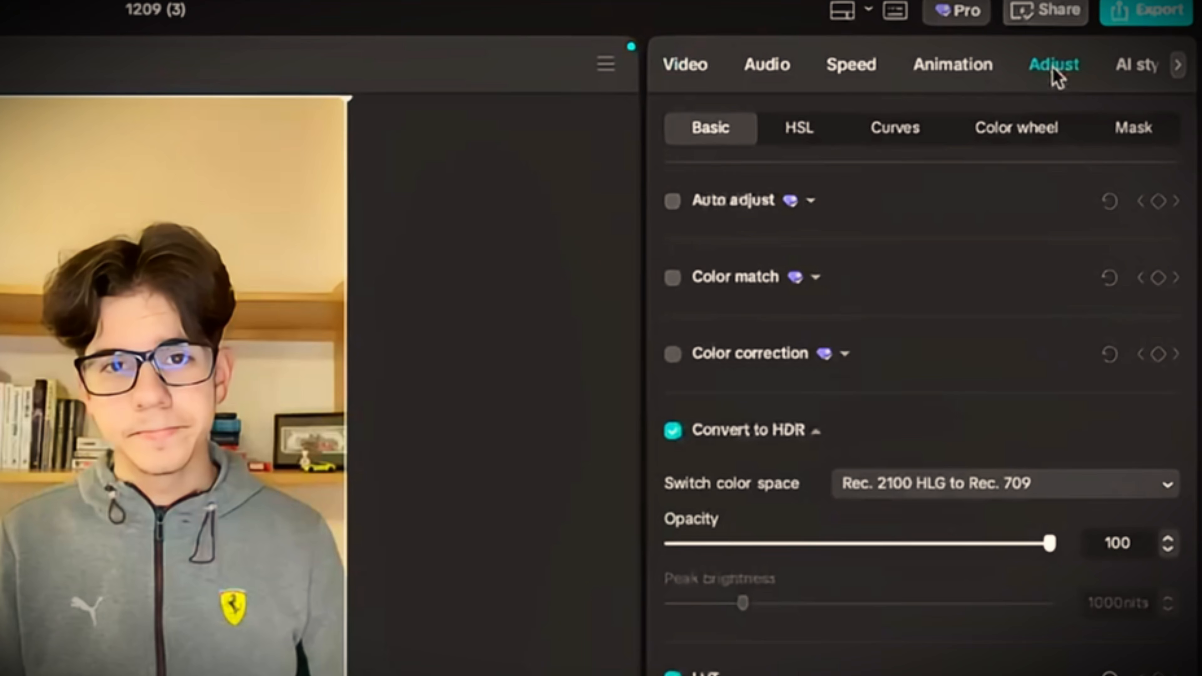
scroll(818, 462, "down", 10)
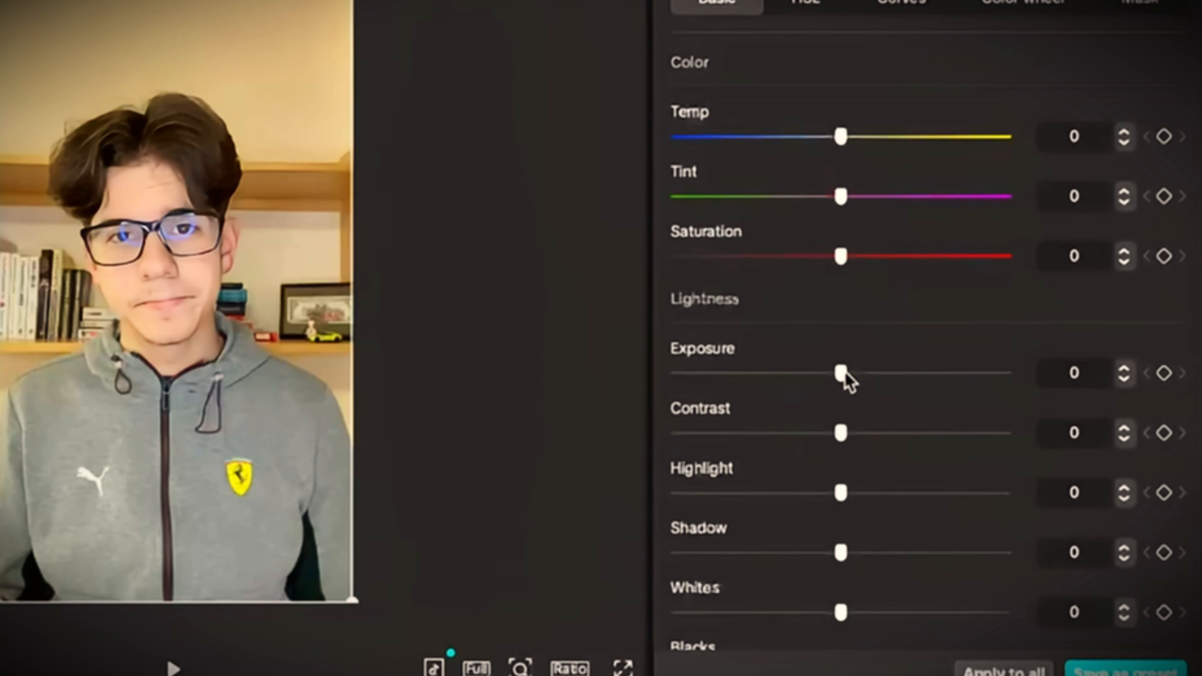
left_click_drag(845, 374, 875, 375)
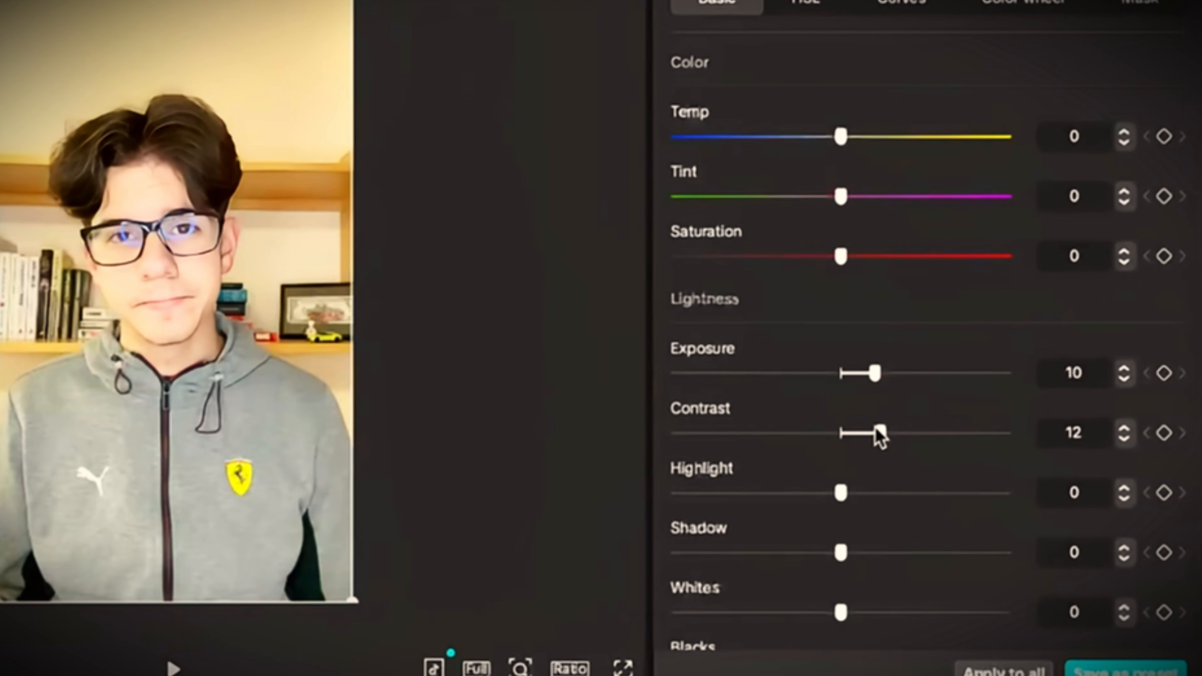
left_click_drag(841, 493, 793, 494)
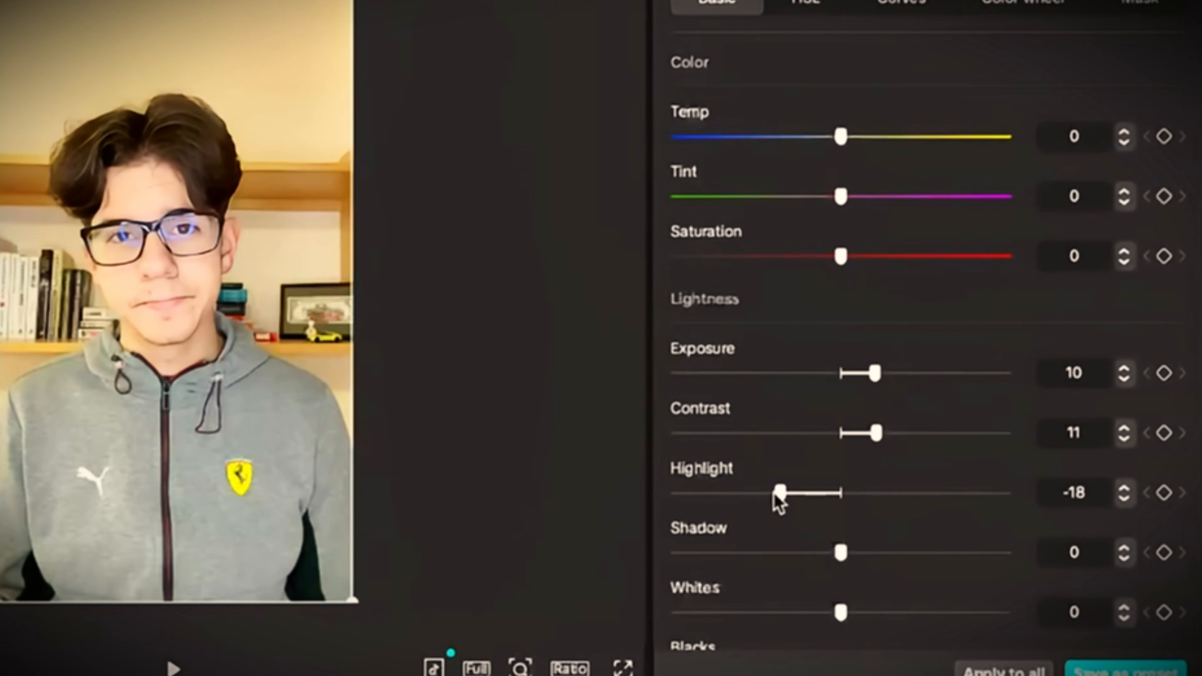
scroll(773, 502, "down", 5)
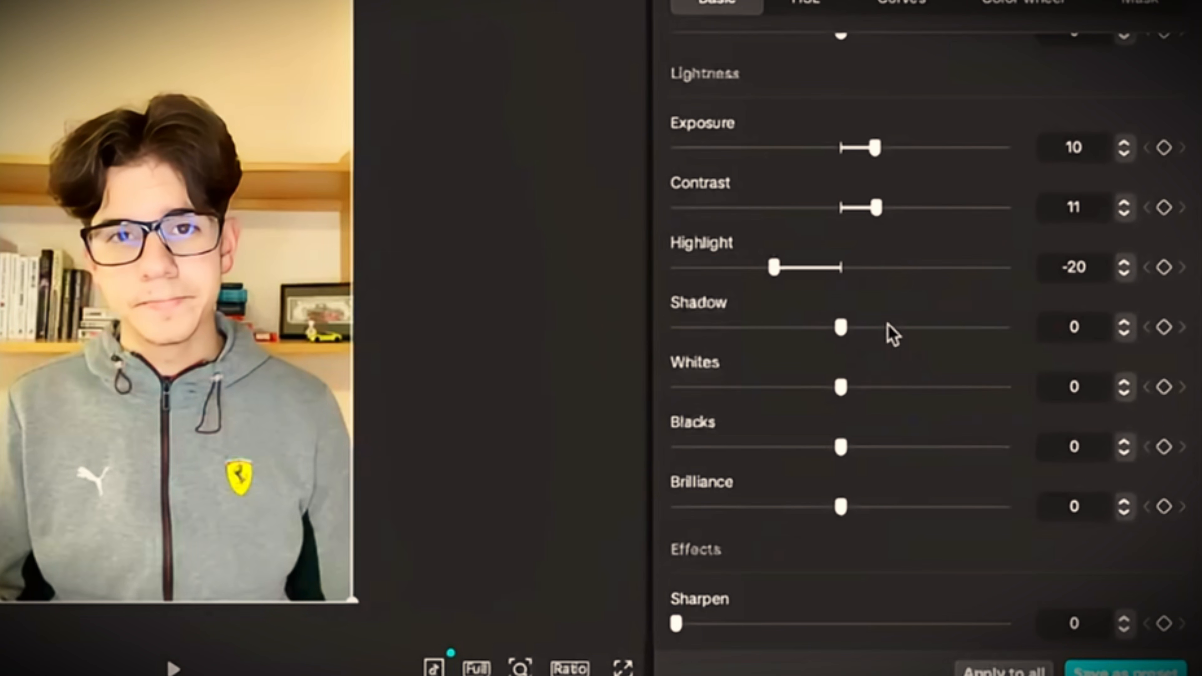
left_click_drag(870, 328, 872, 330)
scroll(866, 331, "up", 7)
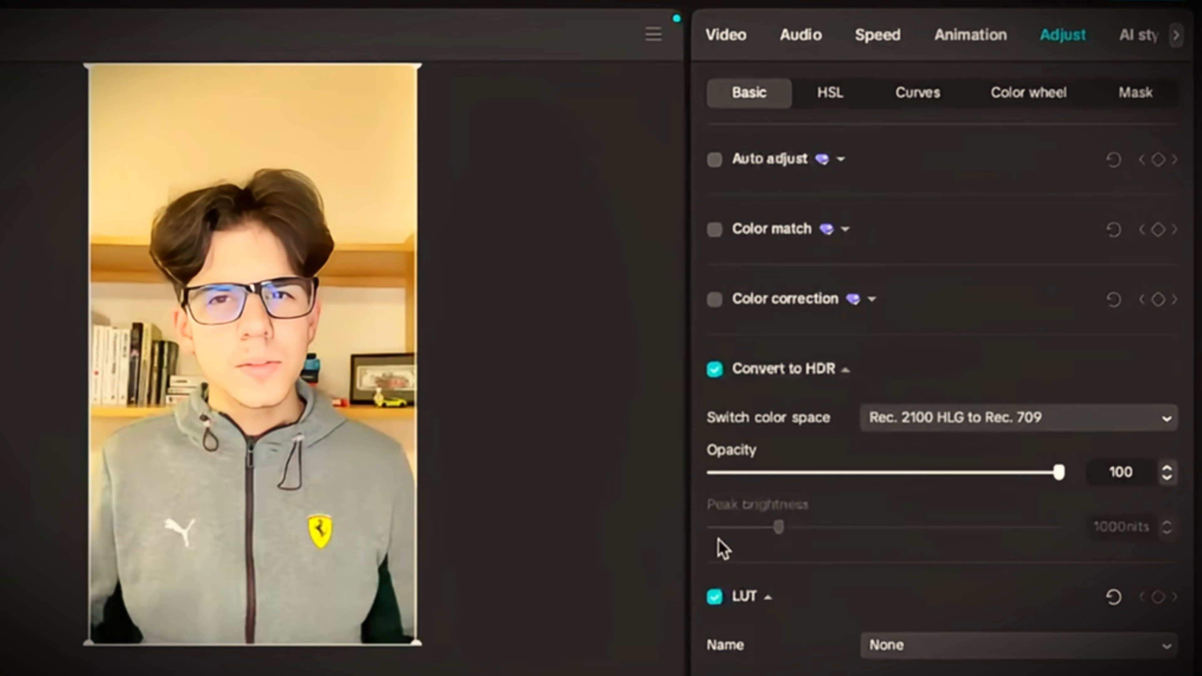
Step: Examine the clip's basic audio options, from volume and fades to voice enhancement, noise reduction and audio separation
left_click(805, 40)
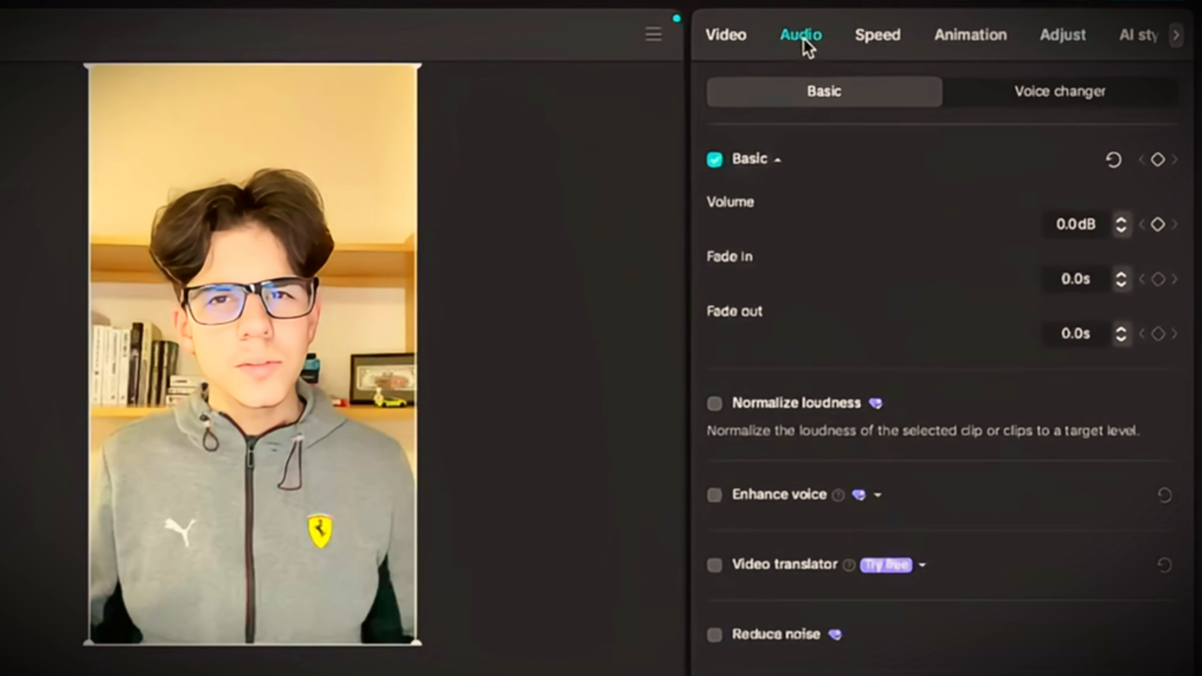
scroll(803, 373, "down", 3)
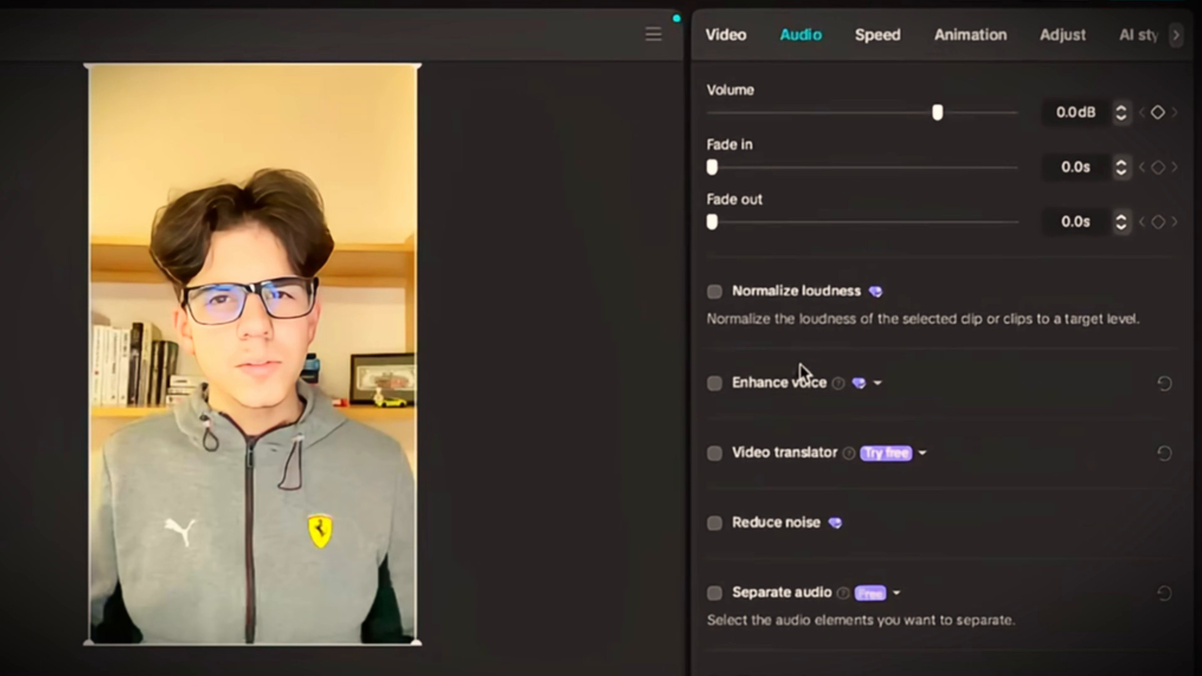
scroll(801, 369, "up", 3)
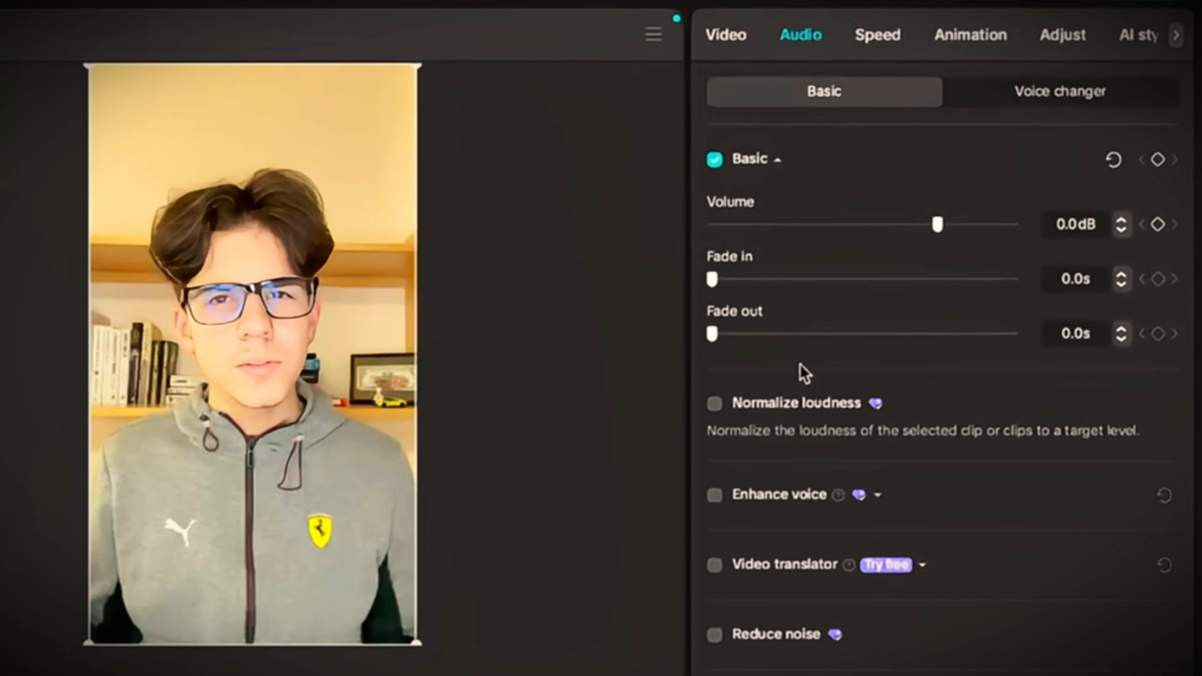
scroll(772, 480, "down", 2)
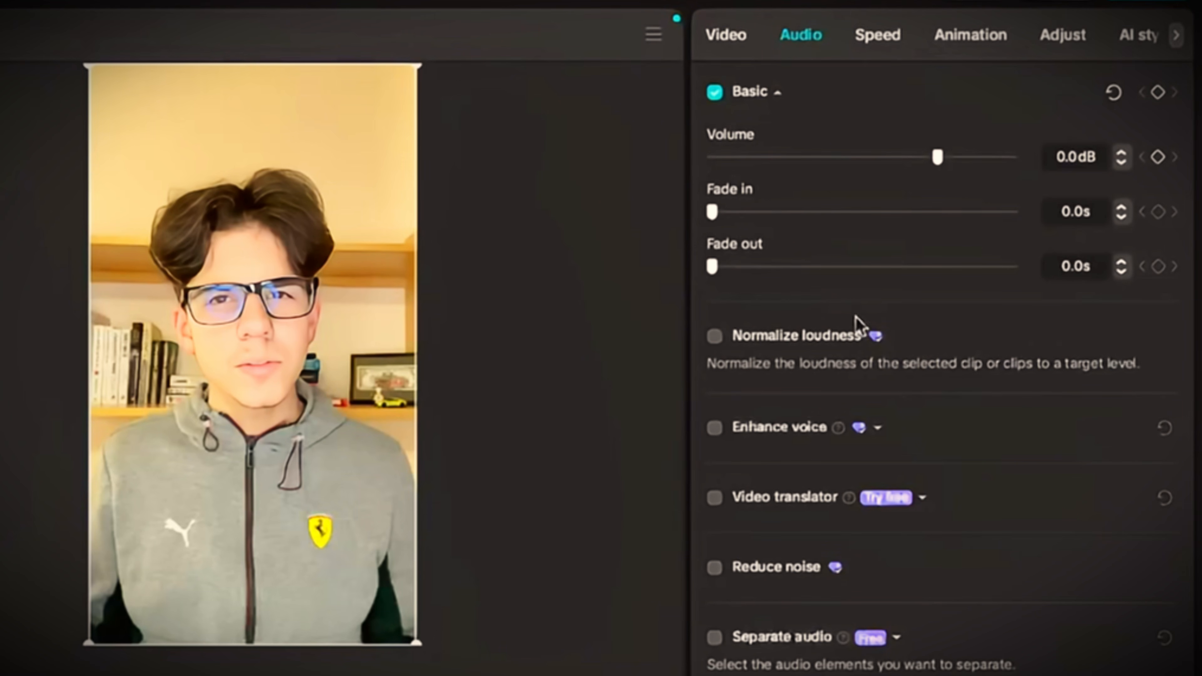
scroll(816, 407, "down", 1)
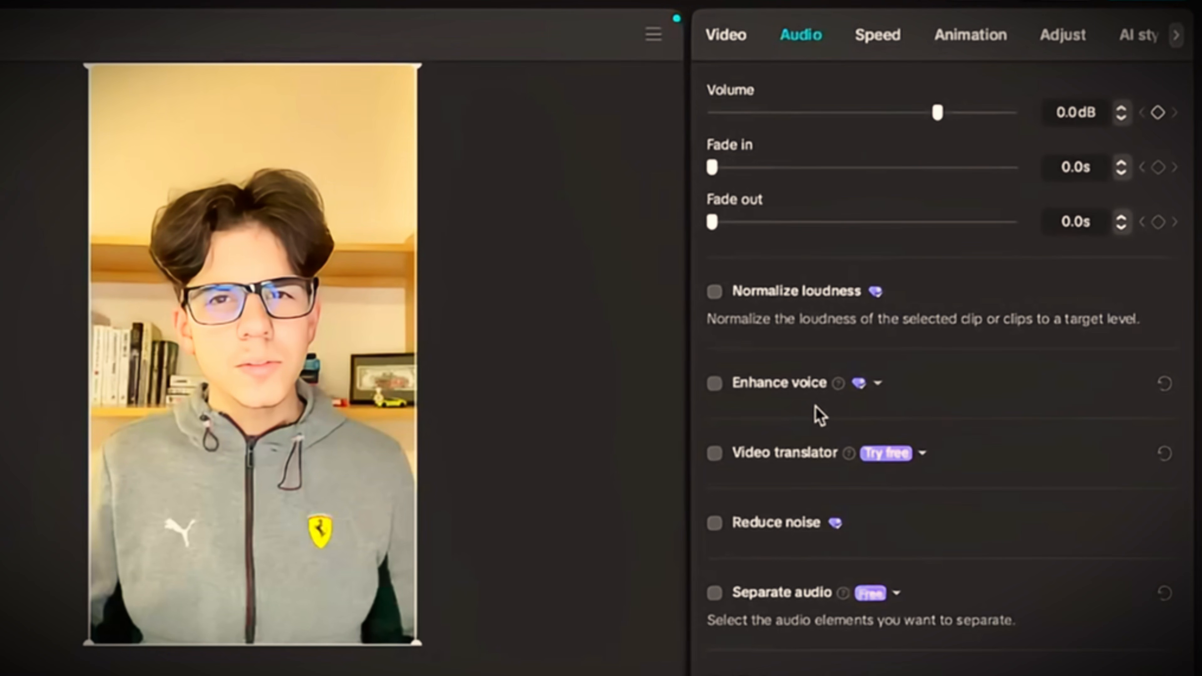
scroll(816, 406, "up", 3)
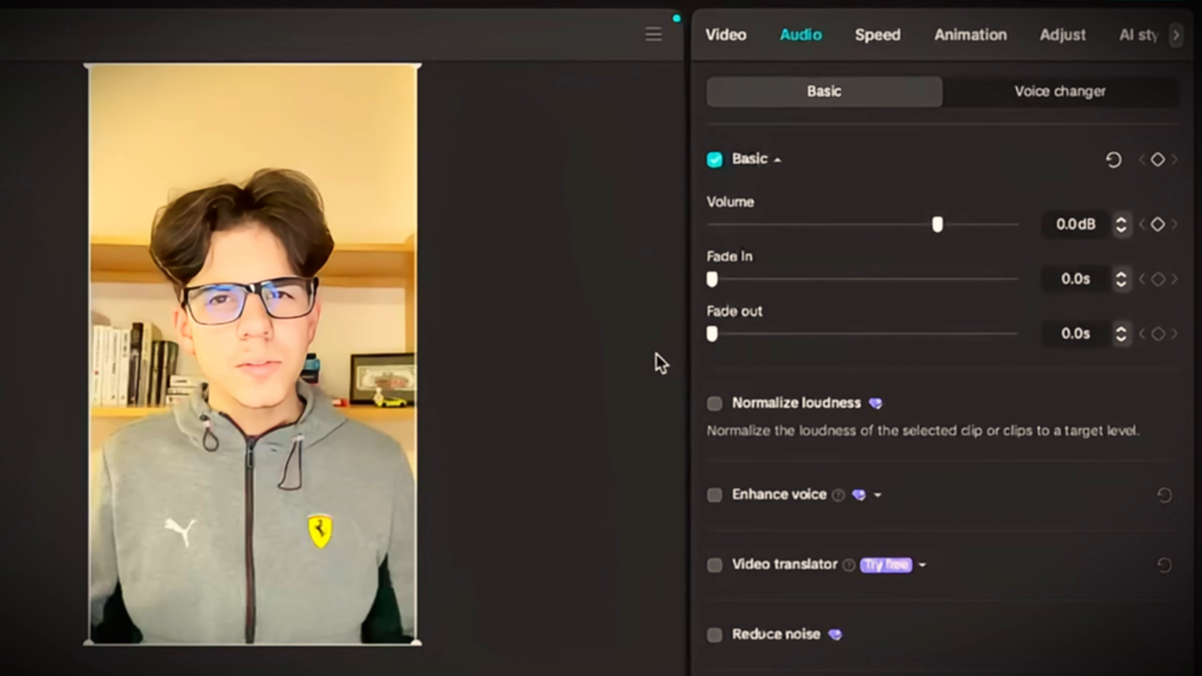
Step: Enable Separate audio for the clip and look over the audio elements it can separate
scroll(865, 462, "down", 3)
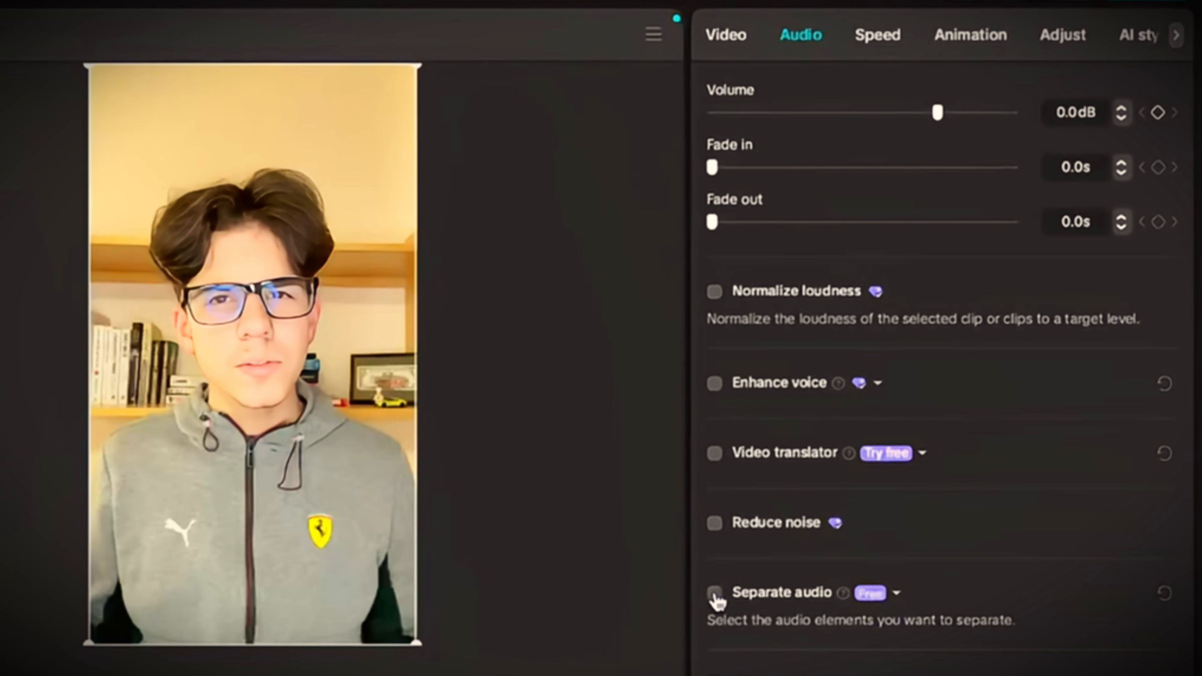
scroll(875, 624, "down", 7)
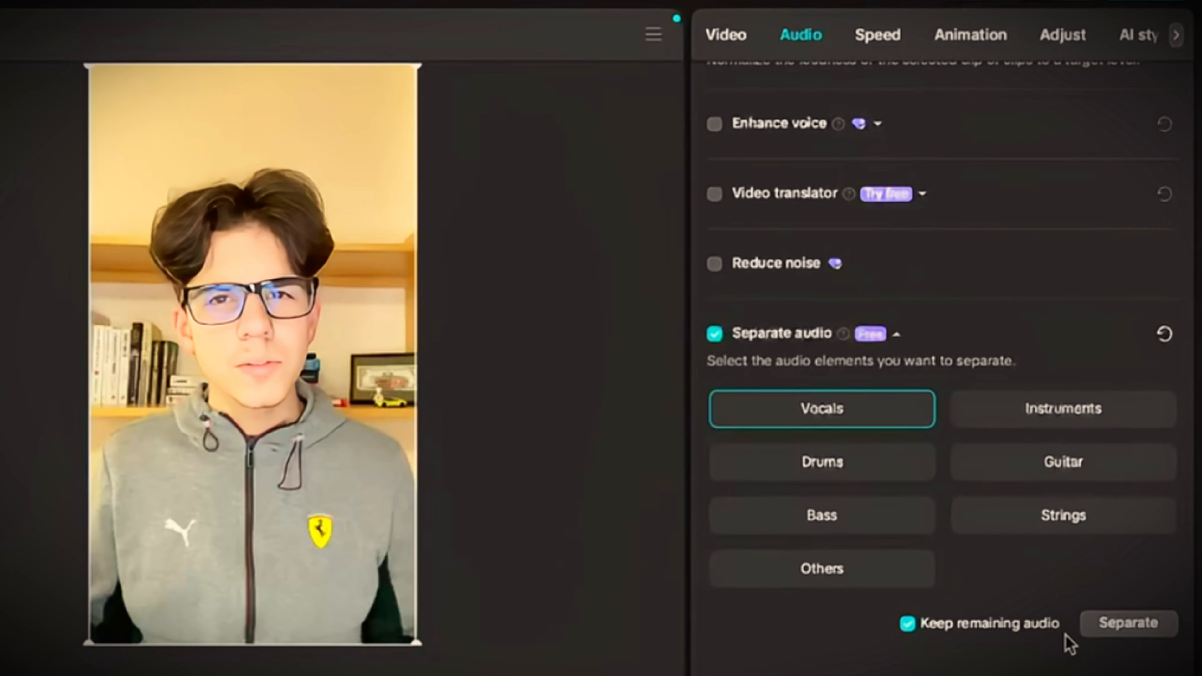
Step: Lower the clip's volume to -14.3 dB
scroll(916, 400, "up", 10)
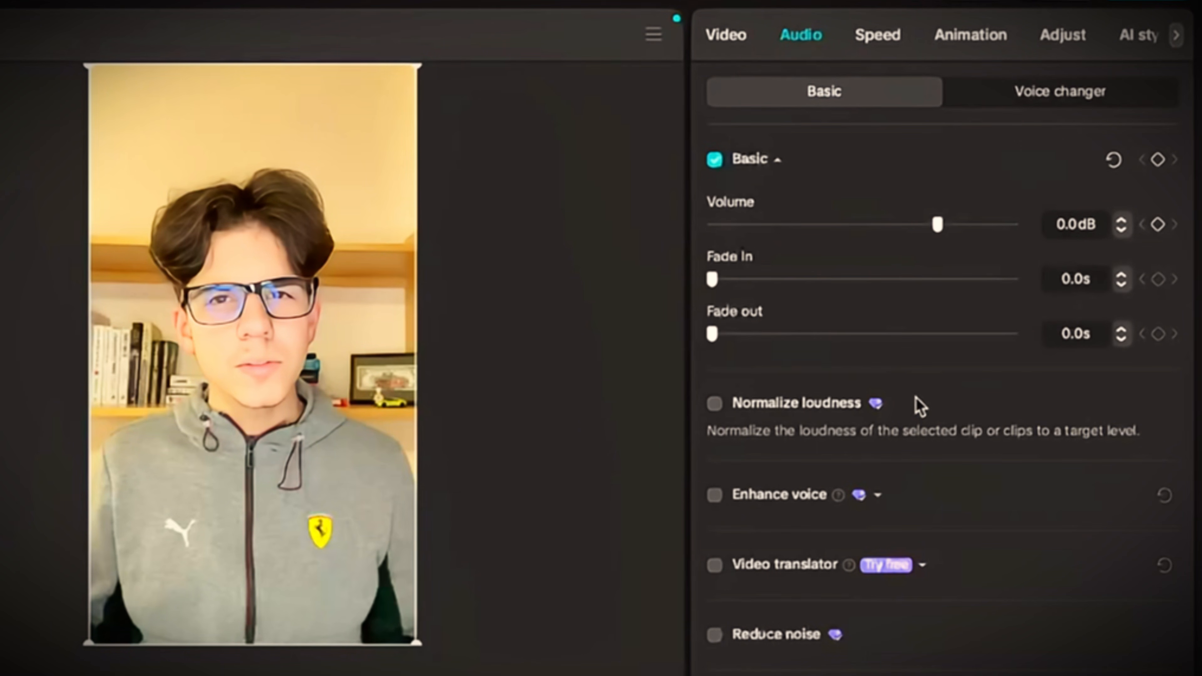
left_click_drag(937, 225, 908, 221)
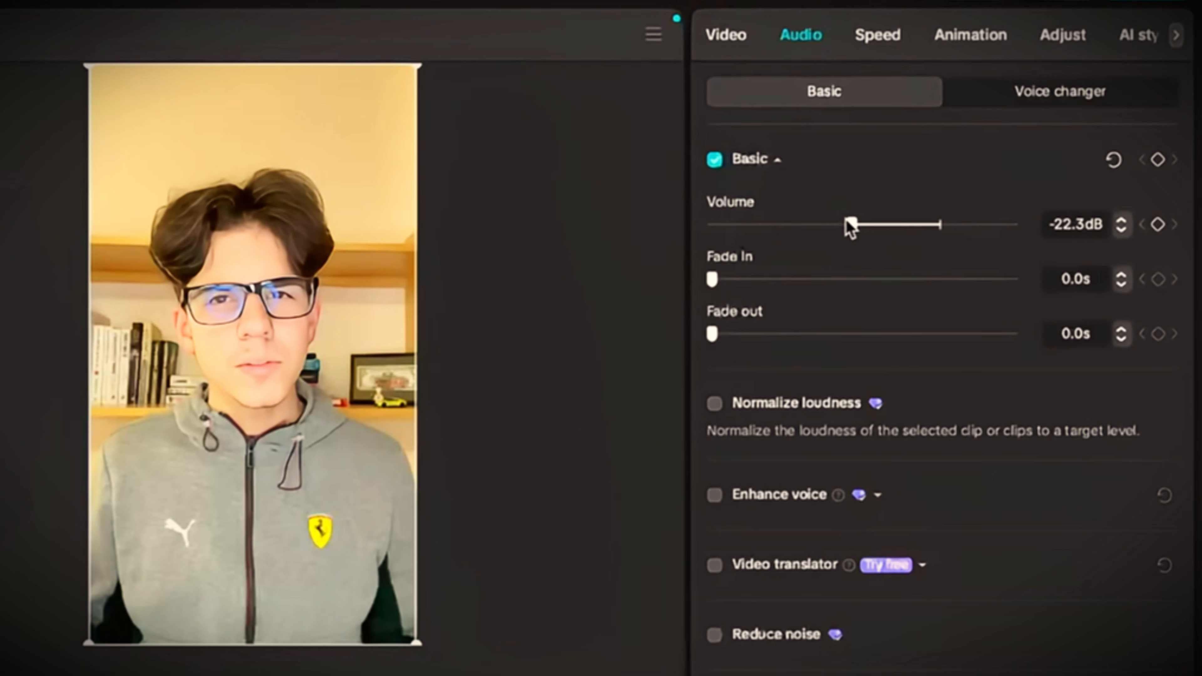
left_click_drag(855, 220, 857, 222)
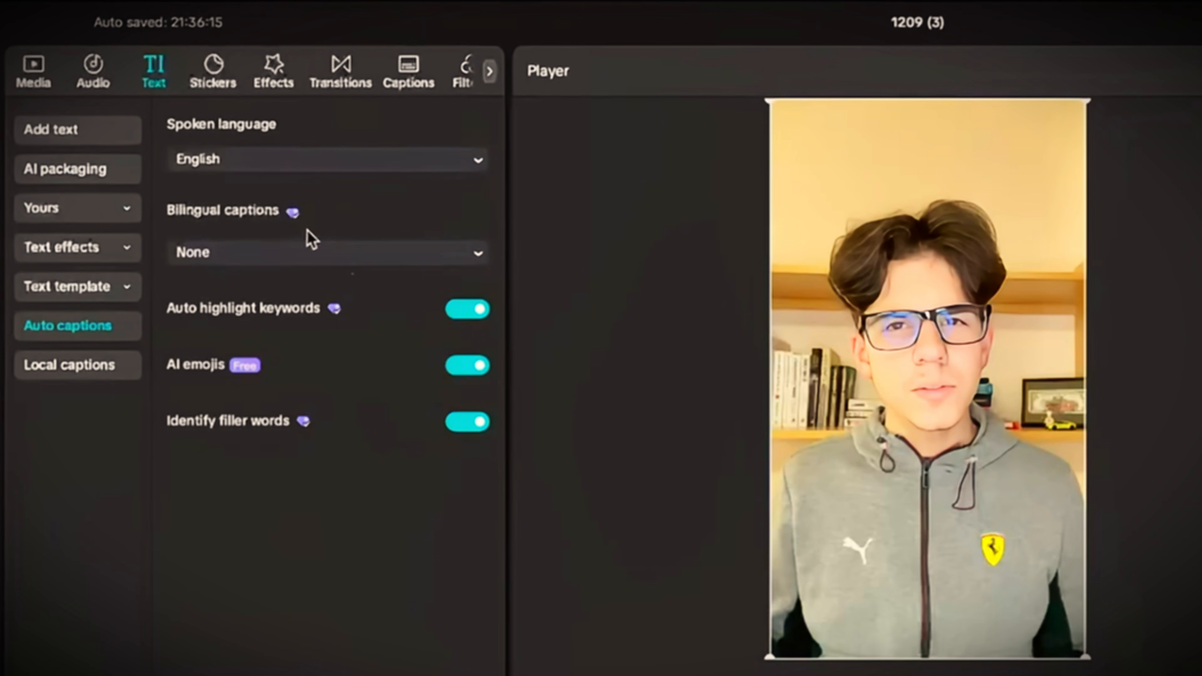
Step: Browse the Trending video effects
left_click(273, 72)
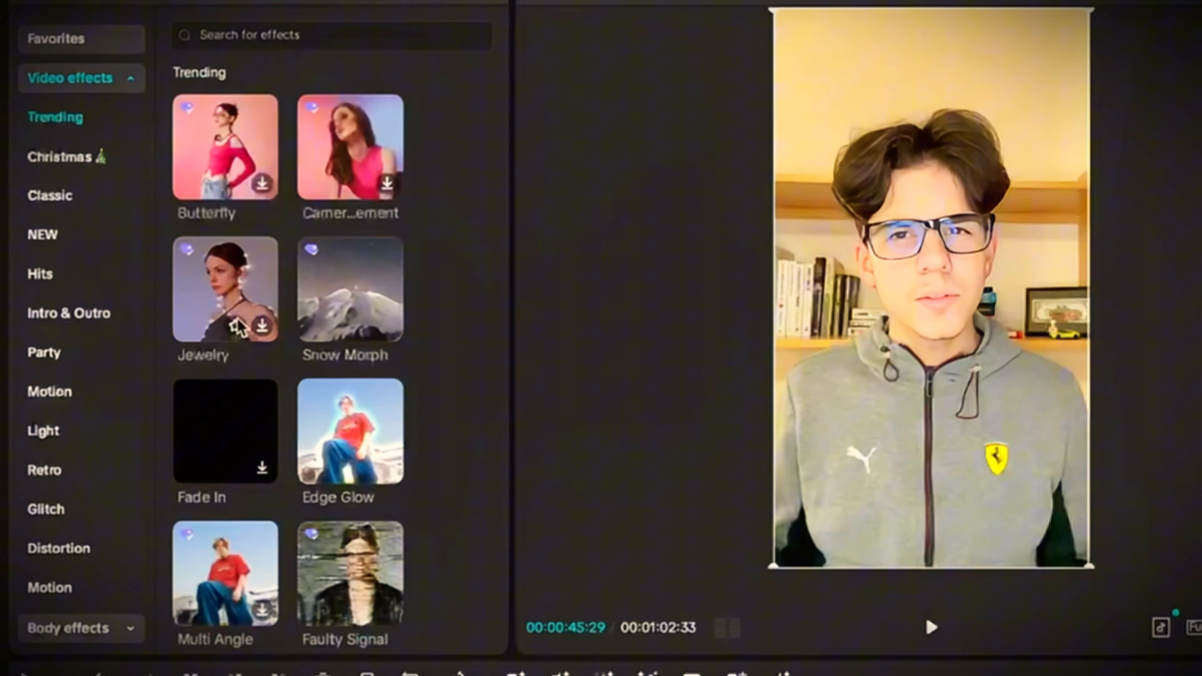
scroll(256, 480, "down", 8)
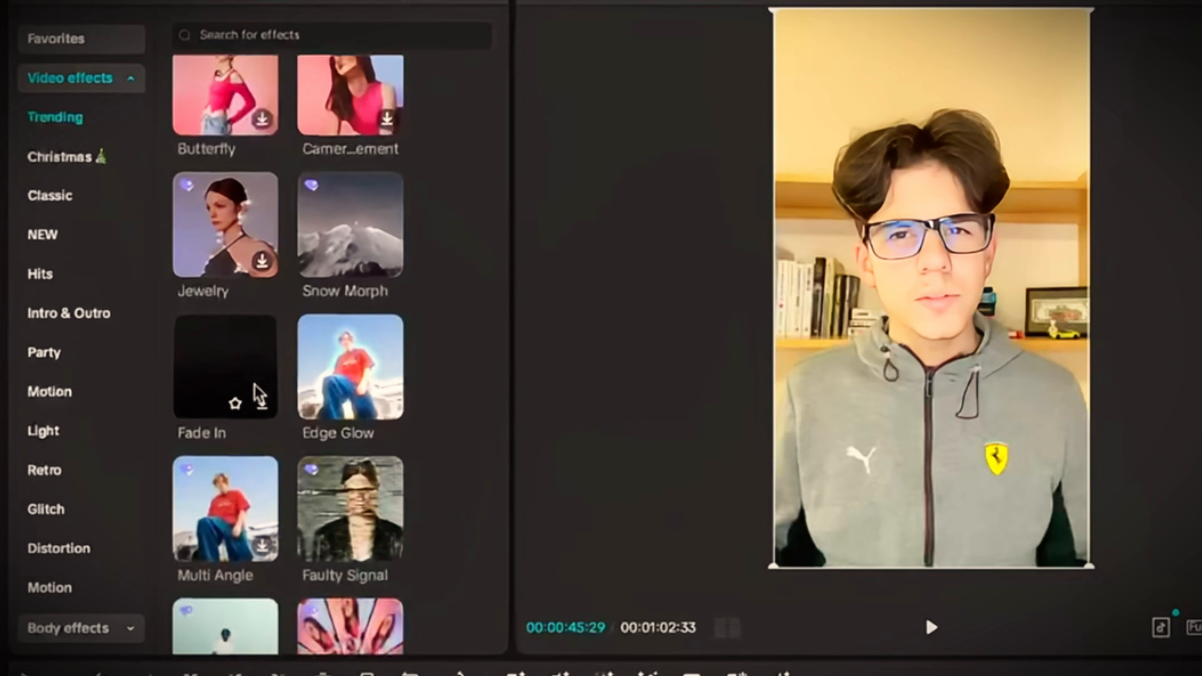
scroll(259, 393, "down", 20)
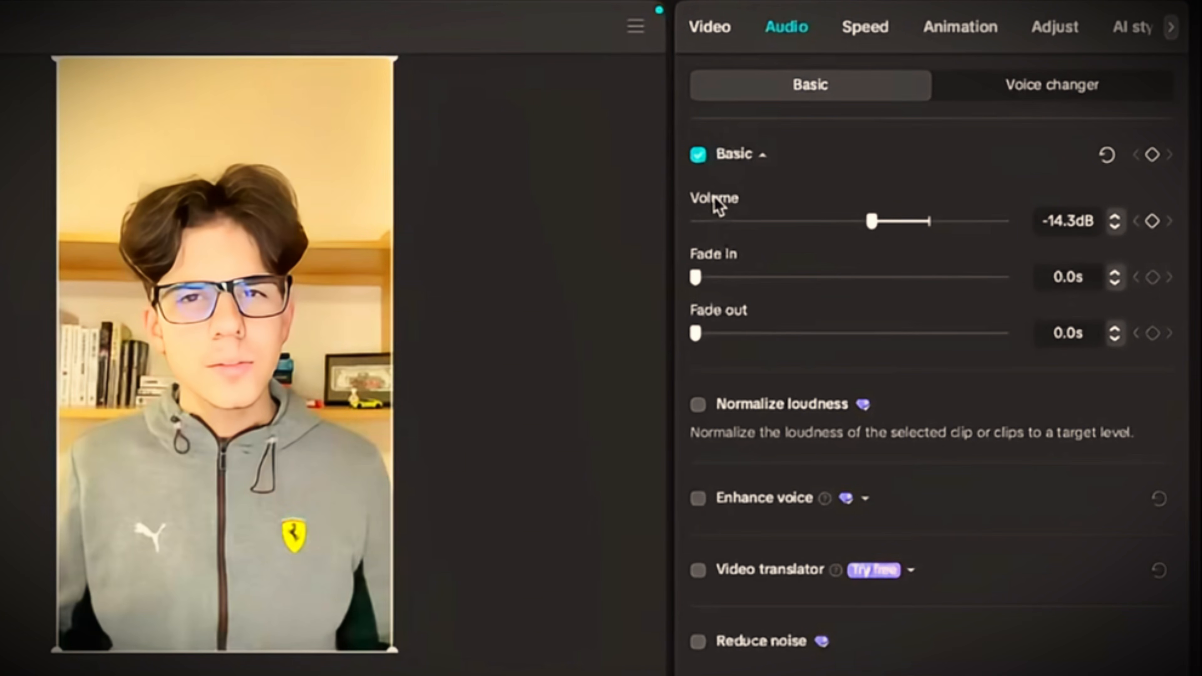
Step: Enable Motion blur on the clip, set its blur to 50 and raise its blend to about the middle of the range
left_click(707, 29)
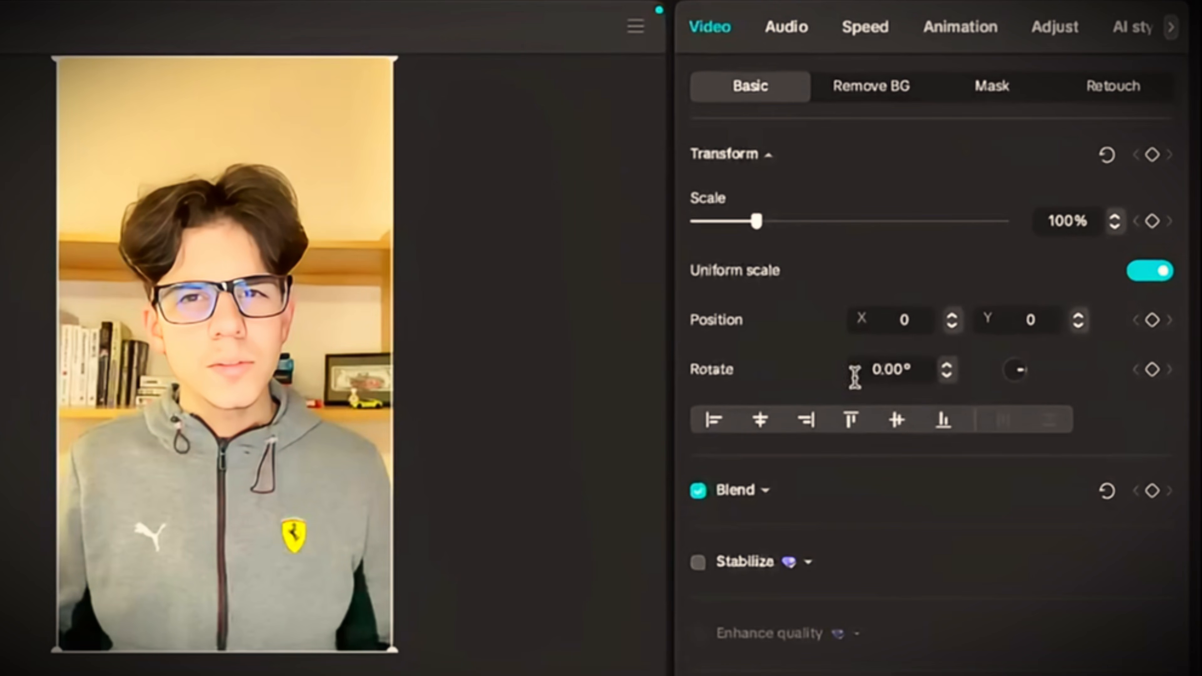
scroll(853, 375, "down", 10)
scroll(876, 440, "down", 5)
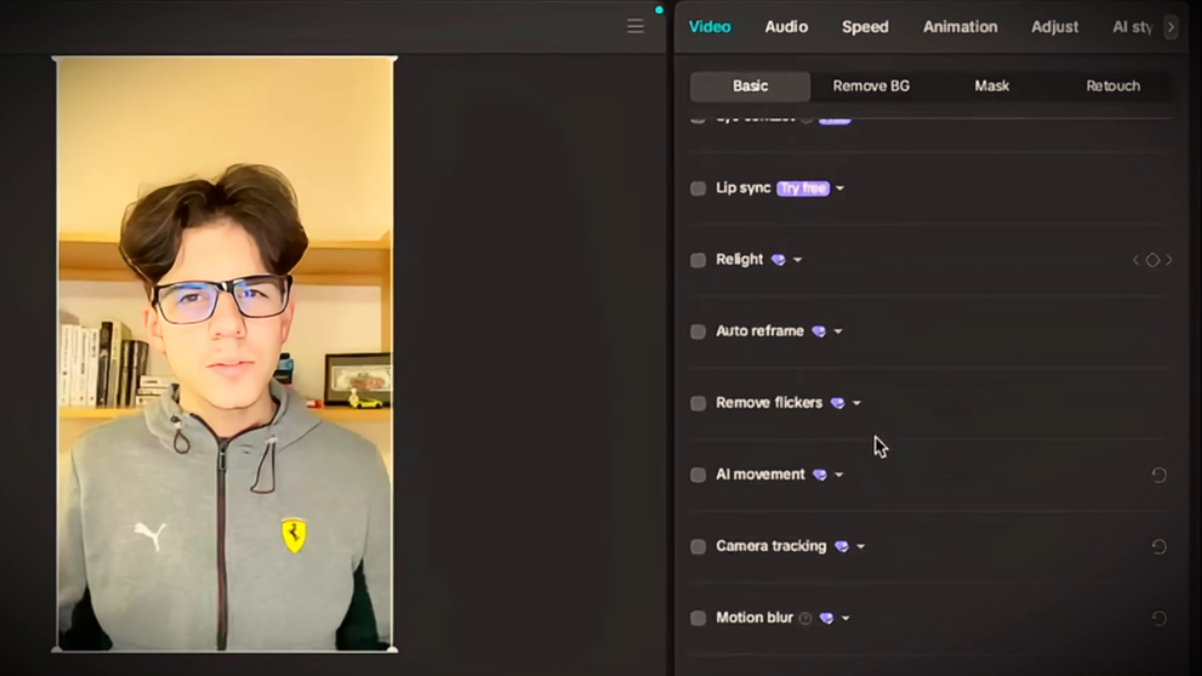
scroll(848, 617, "down", 4)
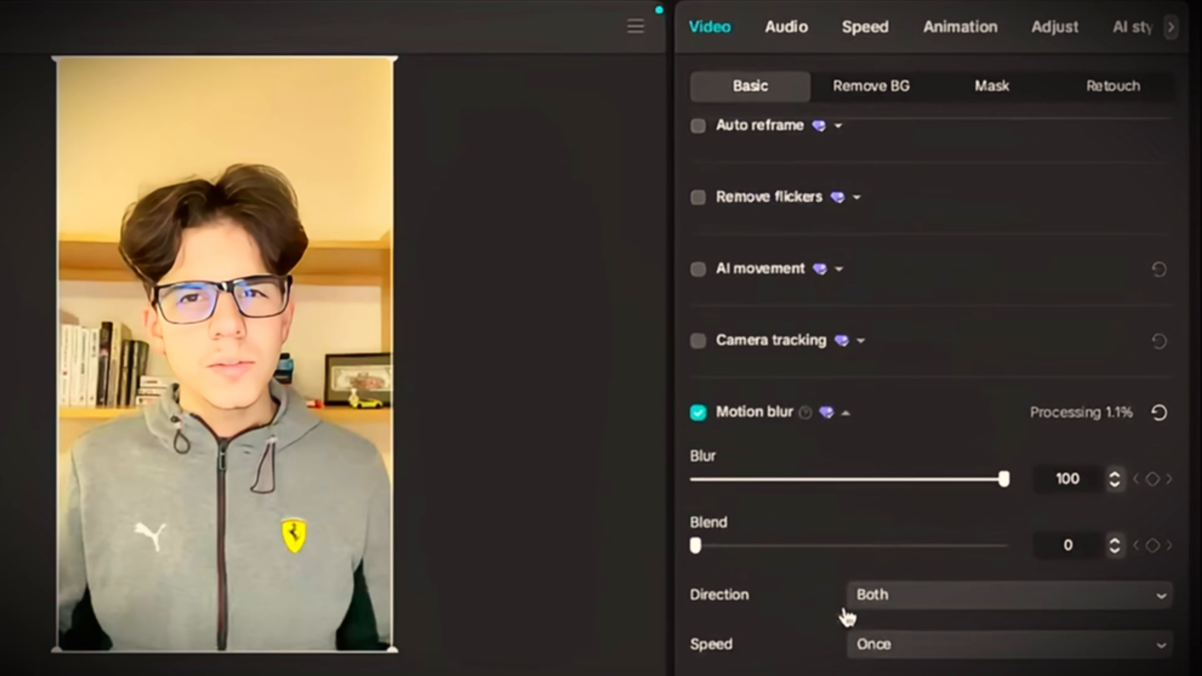
left_click_drag(852, 480, 850, 482)
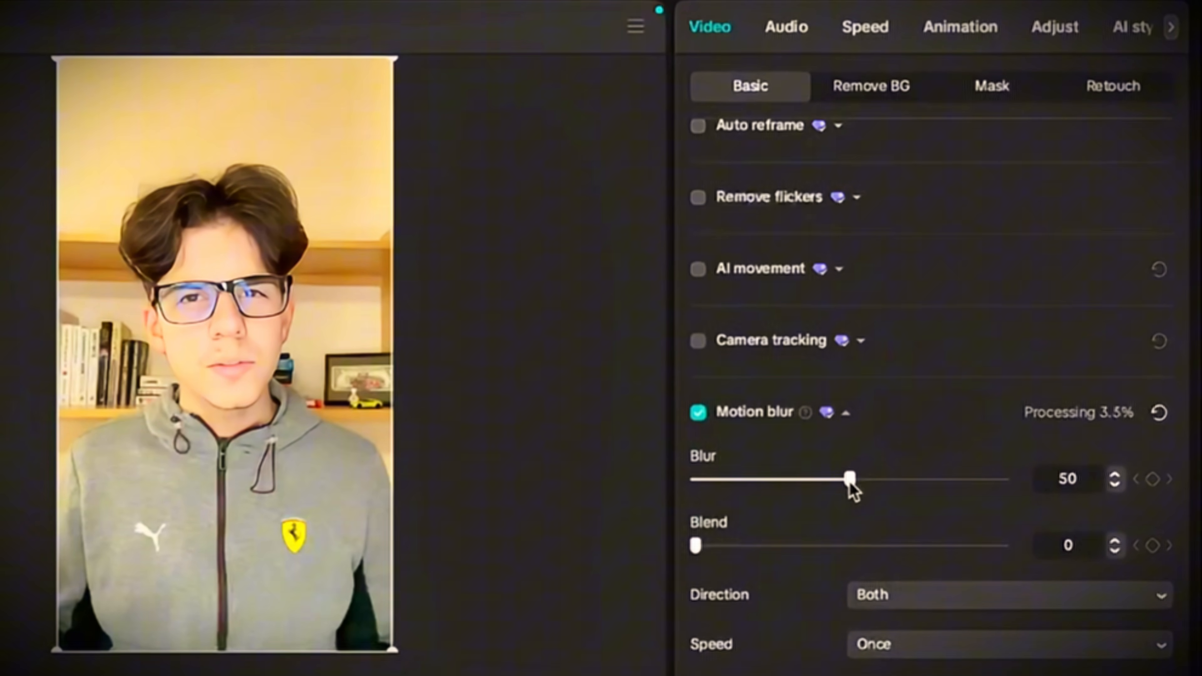
left_click(846, 547)
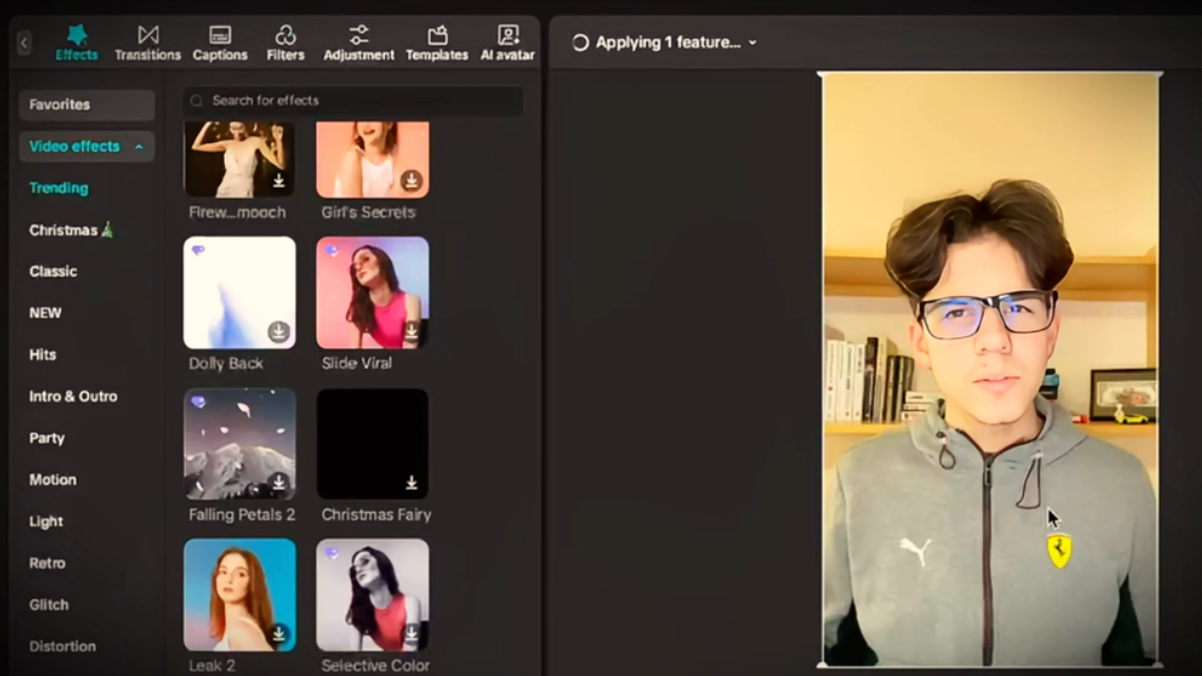
Step: Browse the Featured filters available for the video
left_click(286, 47)
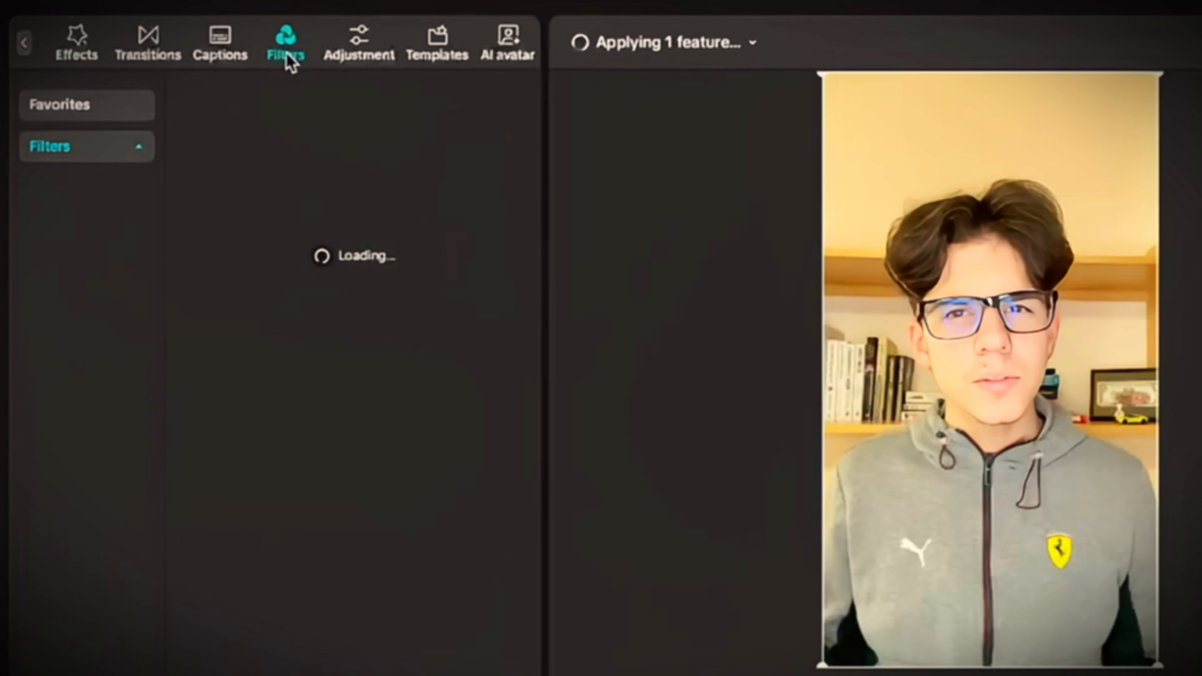
scroll(288, 448, "down", 6)
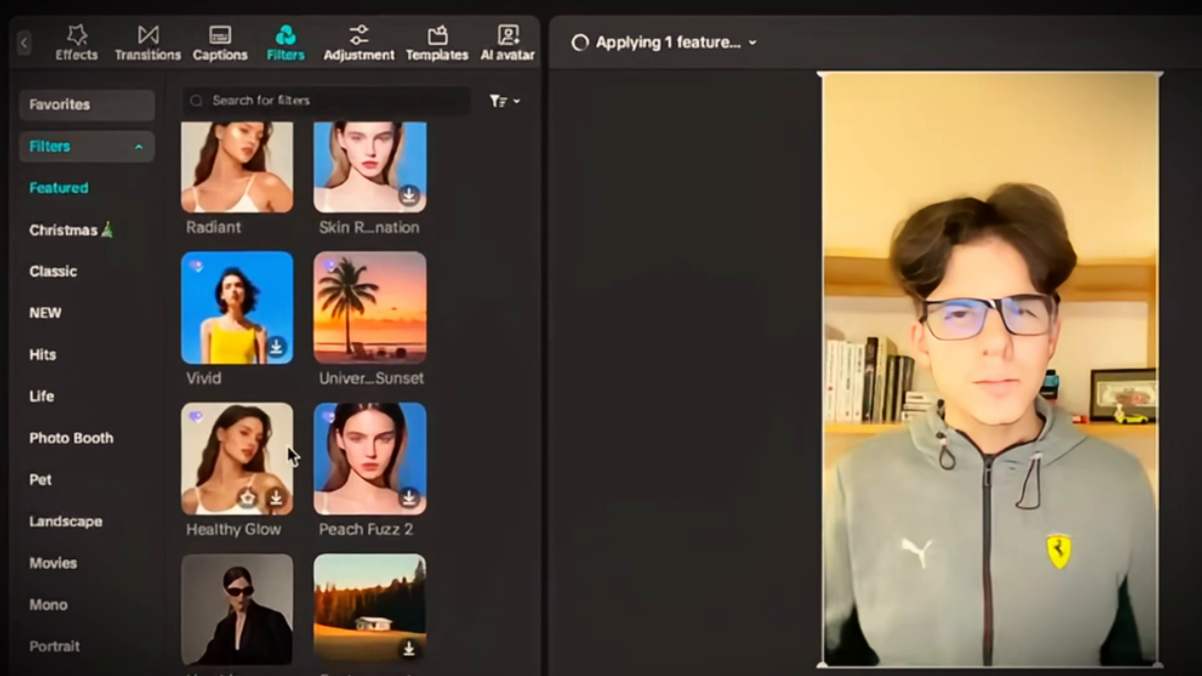
scroll(288, 447, "down", 15)
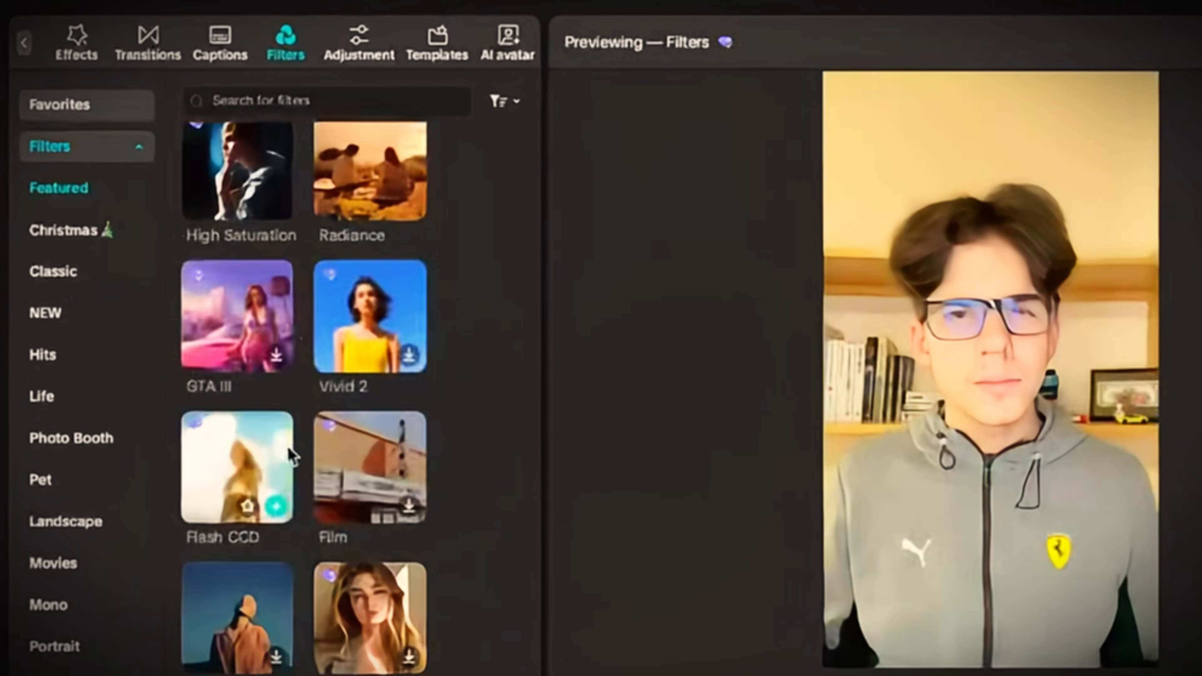
scroll(288, 447, "down", 4)
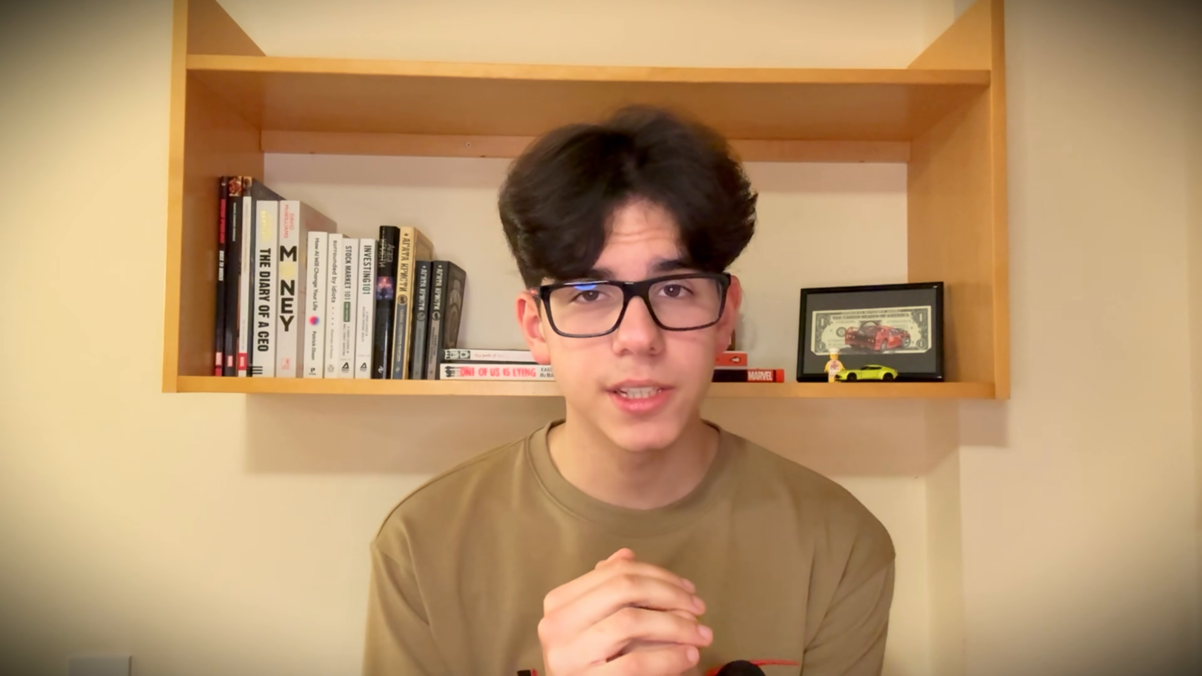